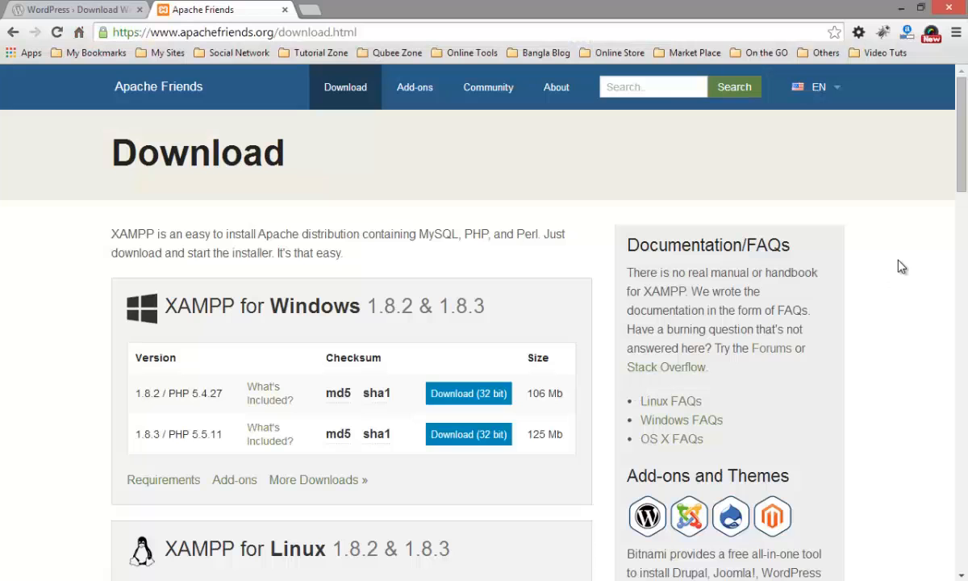
Step: Review the WordPress 3.9.1 download page and the XAMPP downloads for Windows, Linux and OS X
click(74, 10)
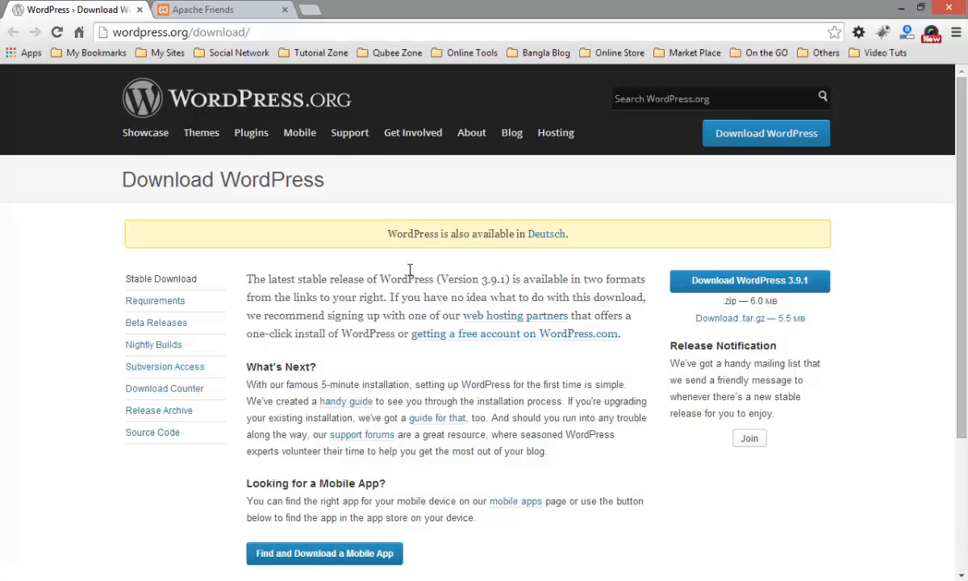
click(202, 10)
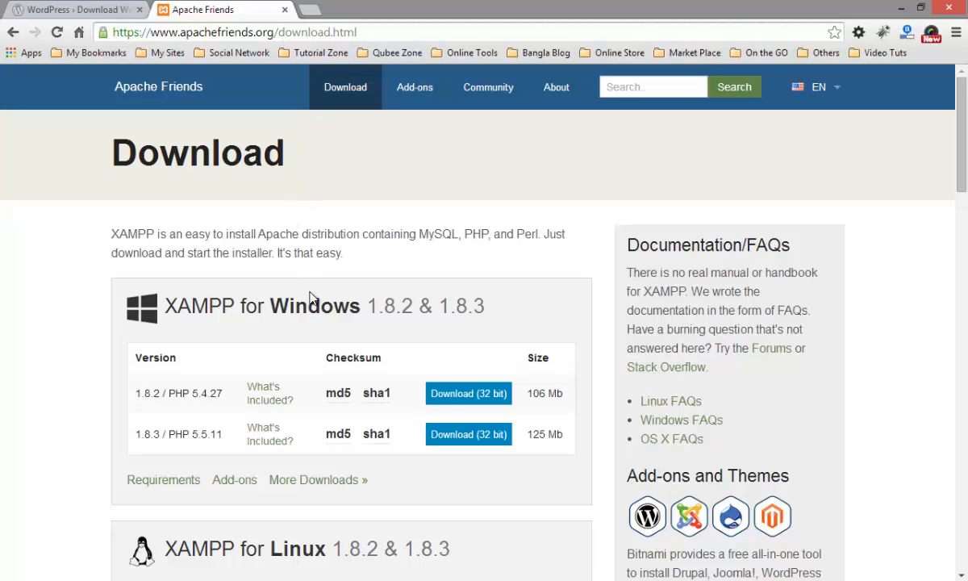
scroll(311, 298, down, 9)
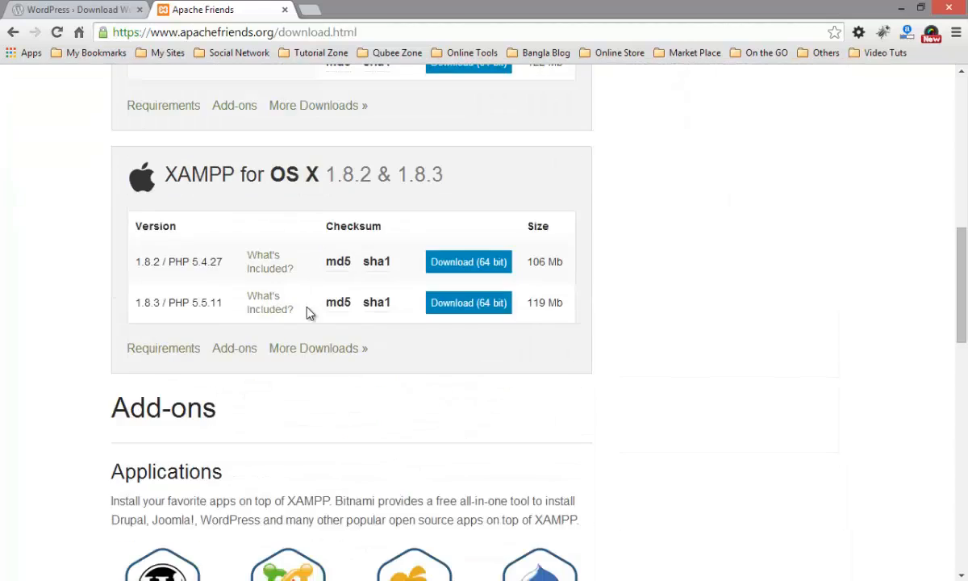
scroll(305, 321, up, 8)
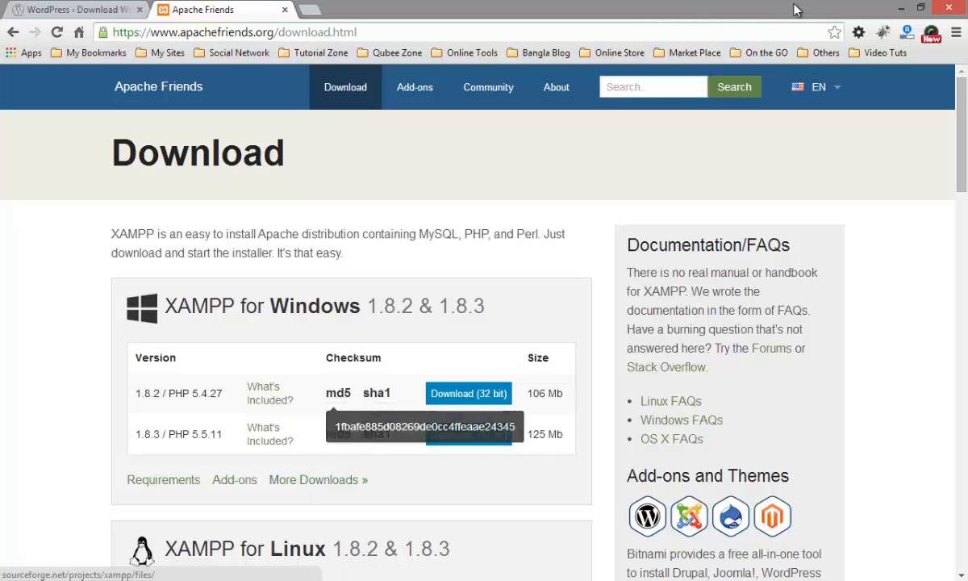
Step: Minimize the browser and locate wordpress.zip and xampp-win32-1.7.1-installer.exe in the Downloads folder
click(897, 7)
right_click(439, 177)
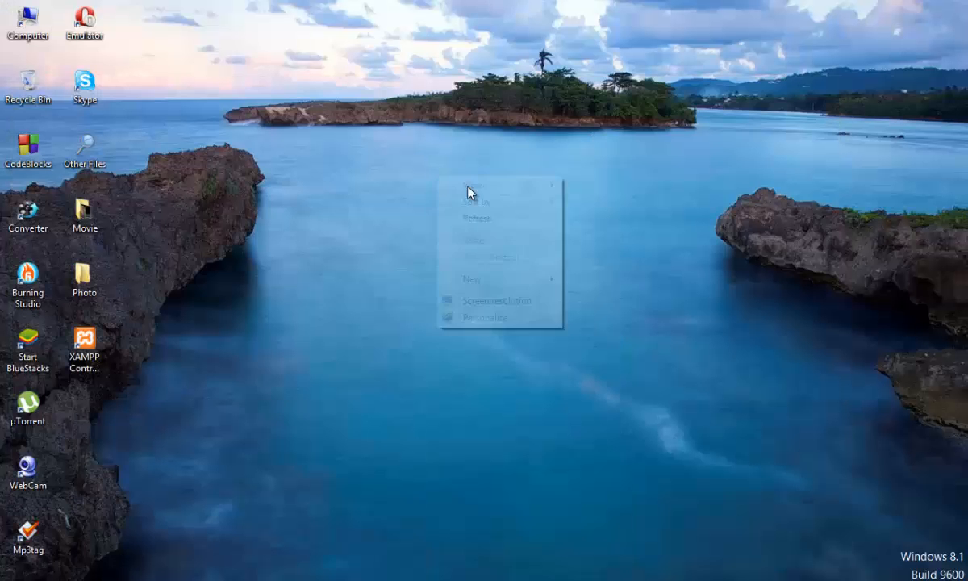
click(506, 220)
click(93, 565)
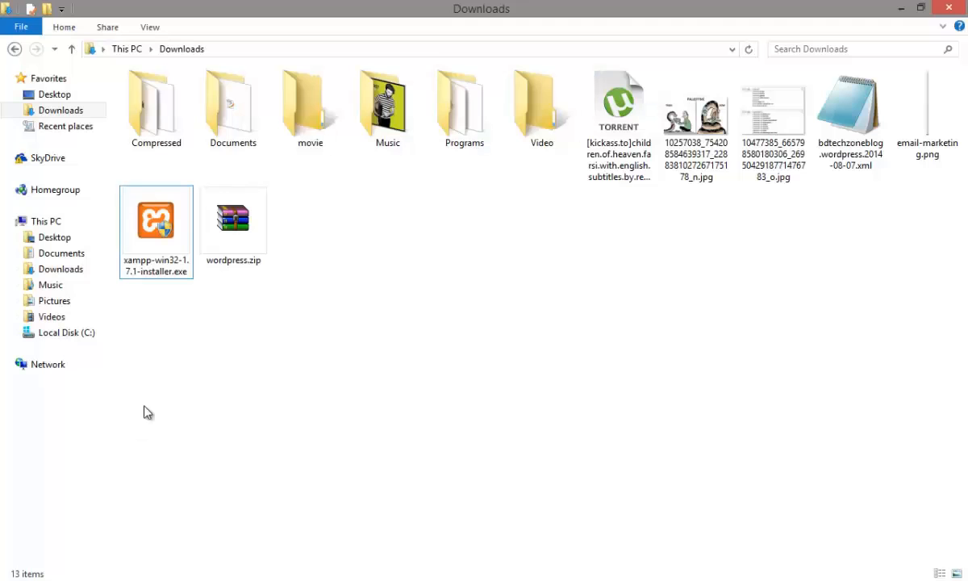
click(242, 240)
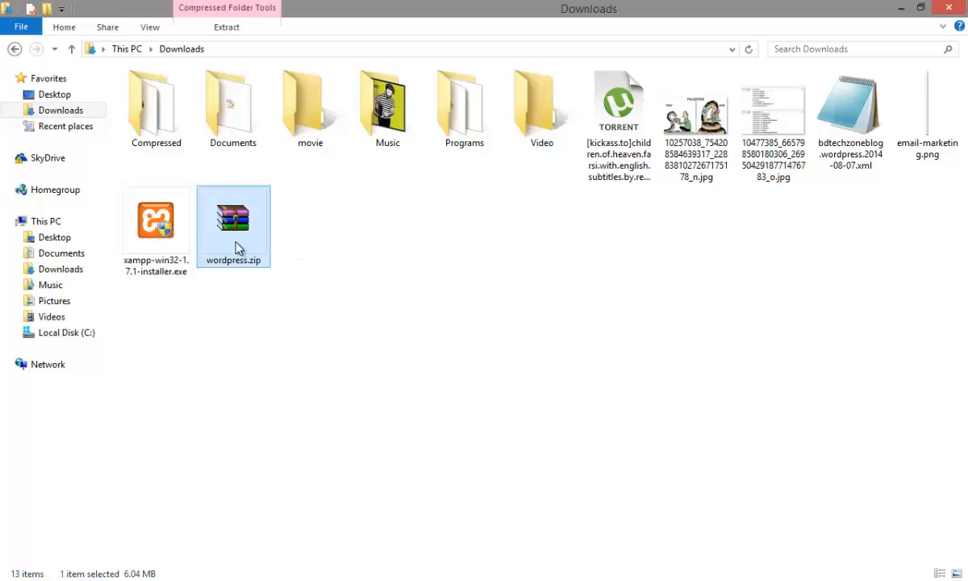
click(161, 257)
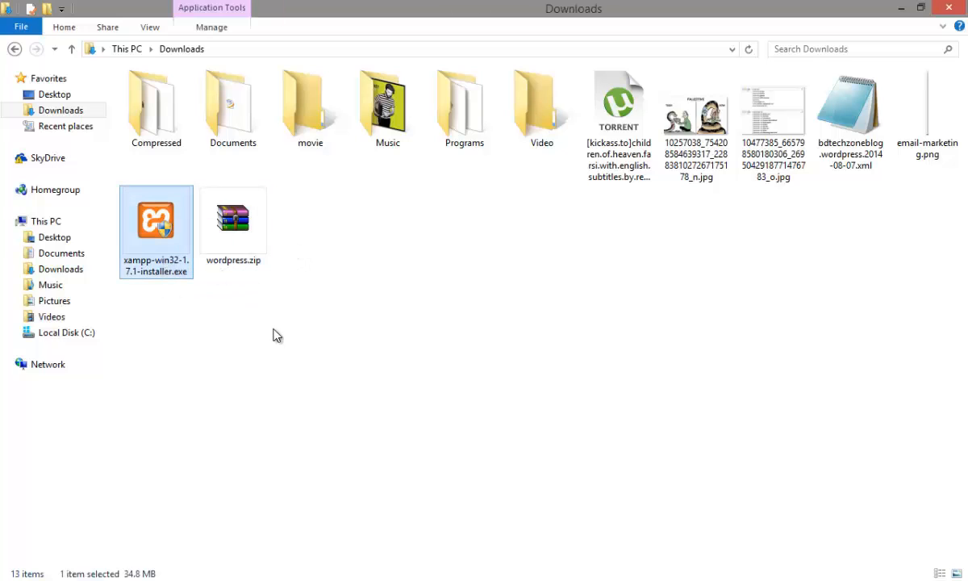
Step: Refresh the Downloads folder and view the Run as administrator option for the XAMPP installer without launching it
right_click(245, 291)
click(299, 350)
click(212, 251)
right_click(212, 251)
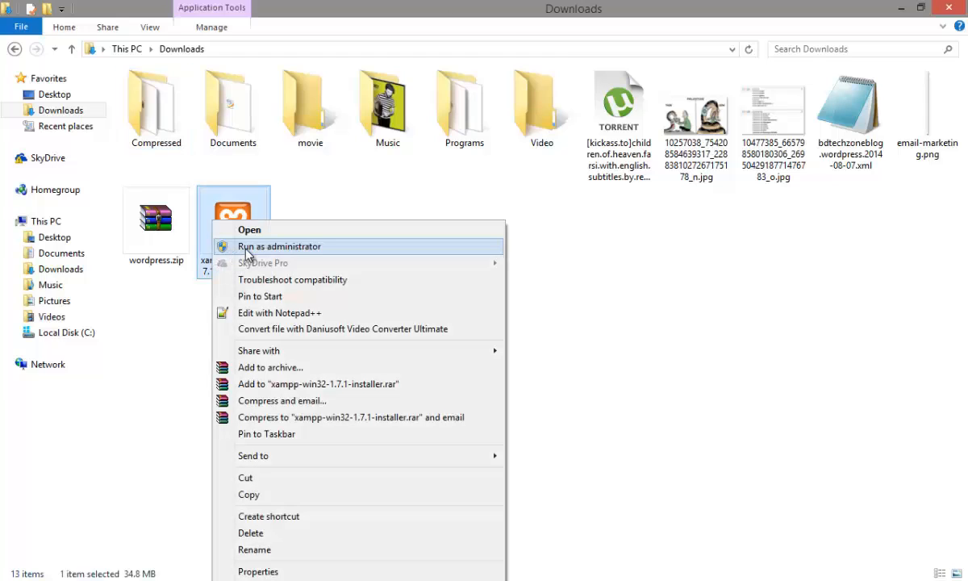
click(553, 264)
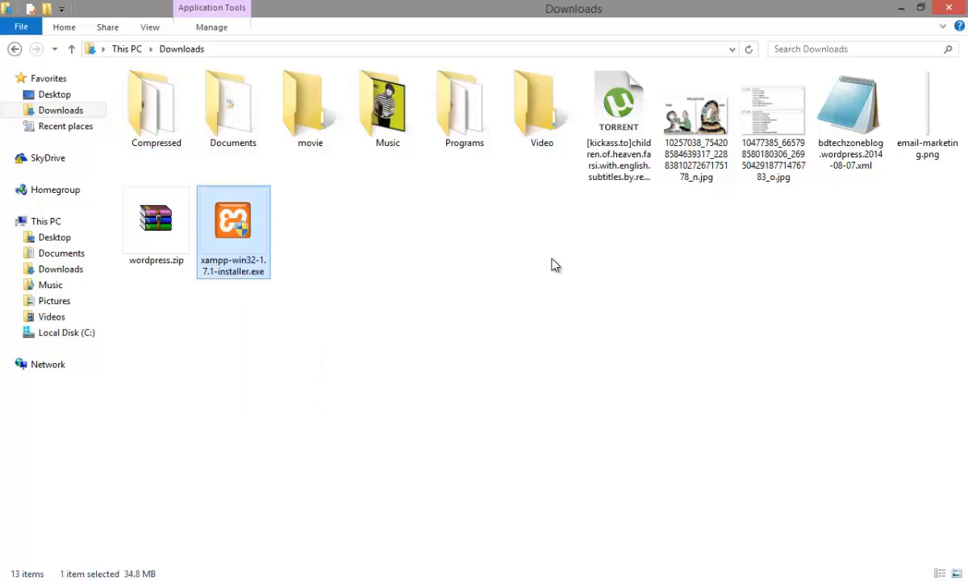
Step: Return to the desktop and open 1.jpg from the Photo folder as a full-screen slideshow
click(900, 7)
right_click(330, 191)
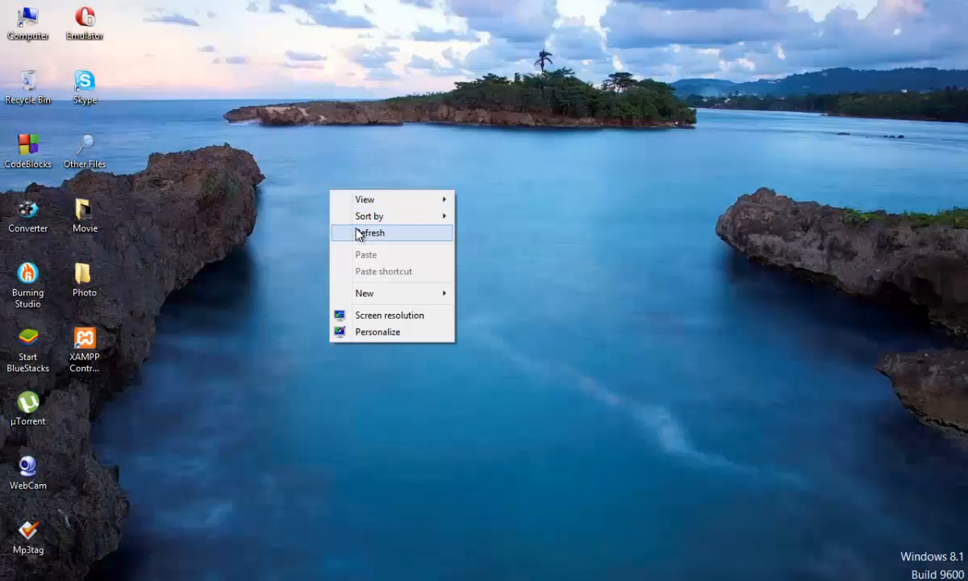
click(359, 233)
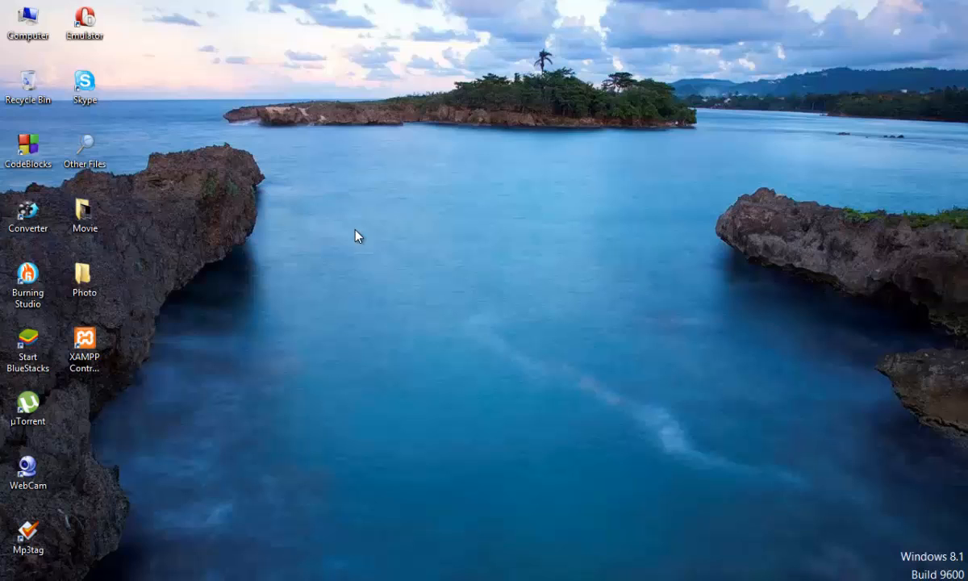
right_click(279, 210)
click(337, 251)
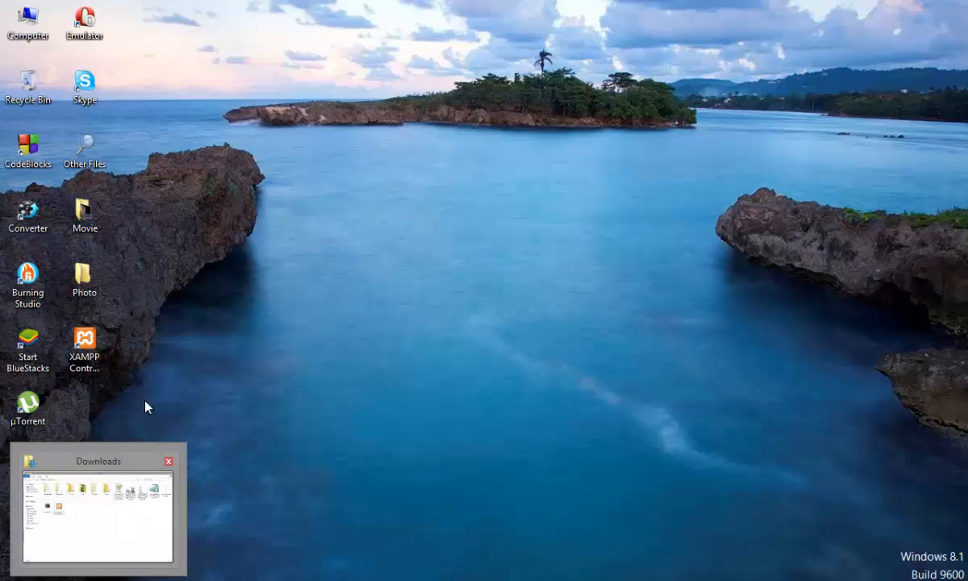
double_click(80, 275)
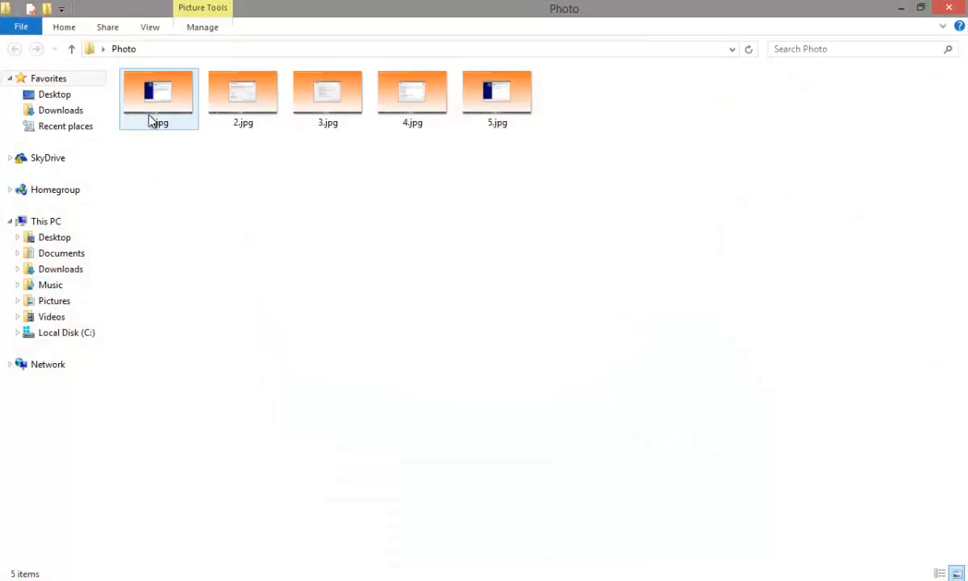
double_click(156, 121)
click(484, 562)
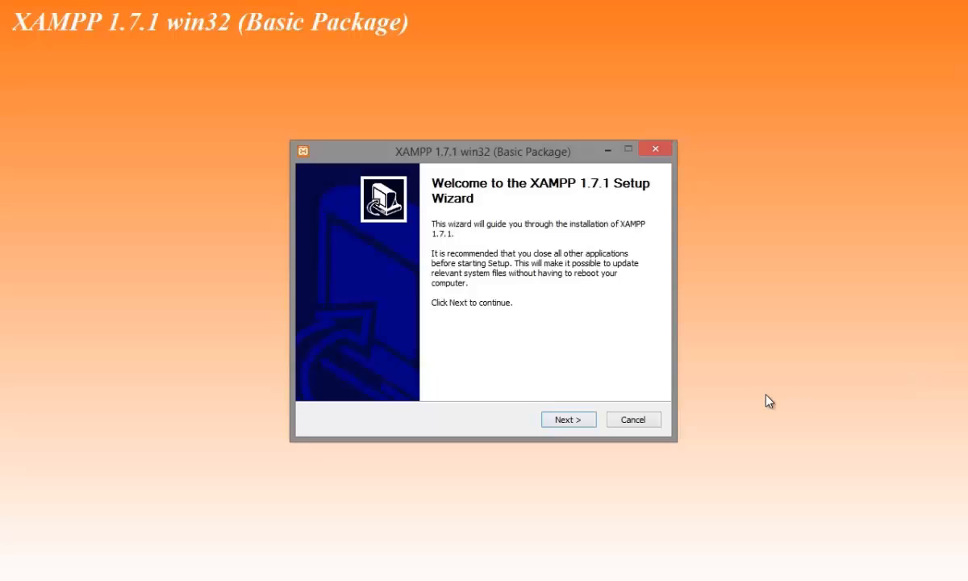
Step: Step through the XAMPP 1.7.1 setup screenshots, examining the install location and the XAMPP options pages
click(567, 426)
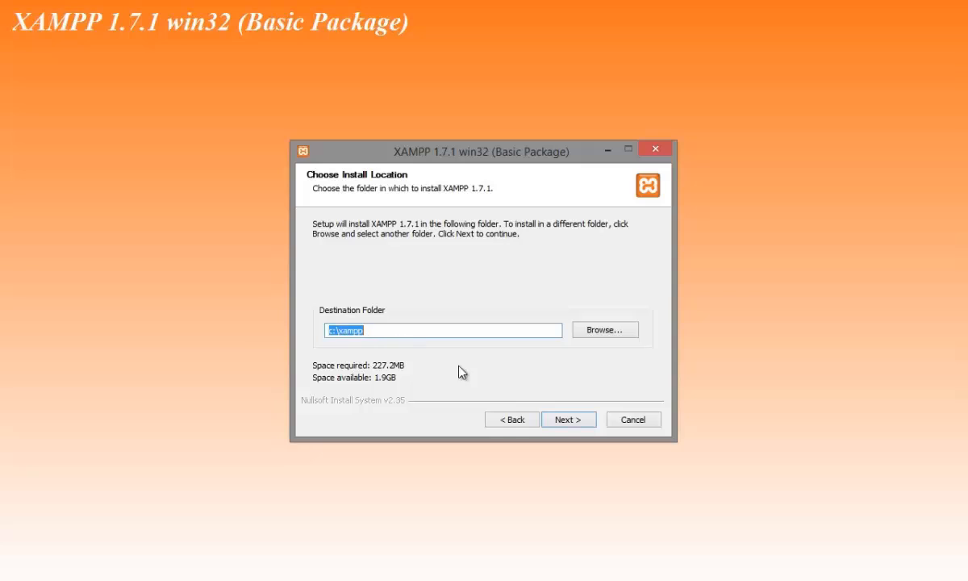
click(548, 418)
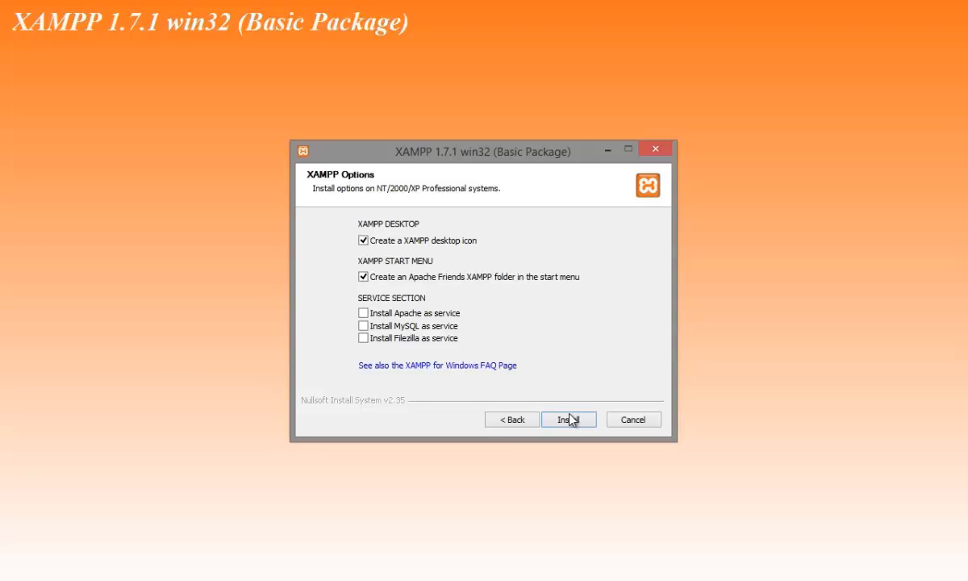
click(570, 419)
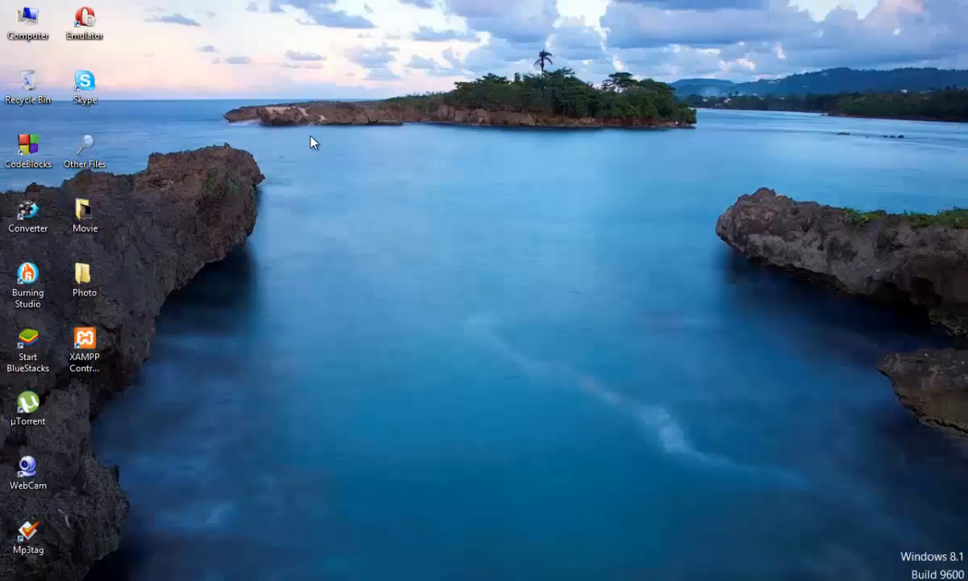
right_click(291, 127)
click(338, 169)
click(100, 372)
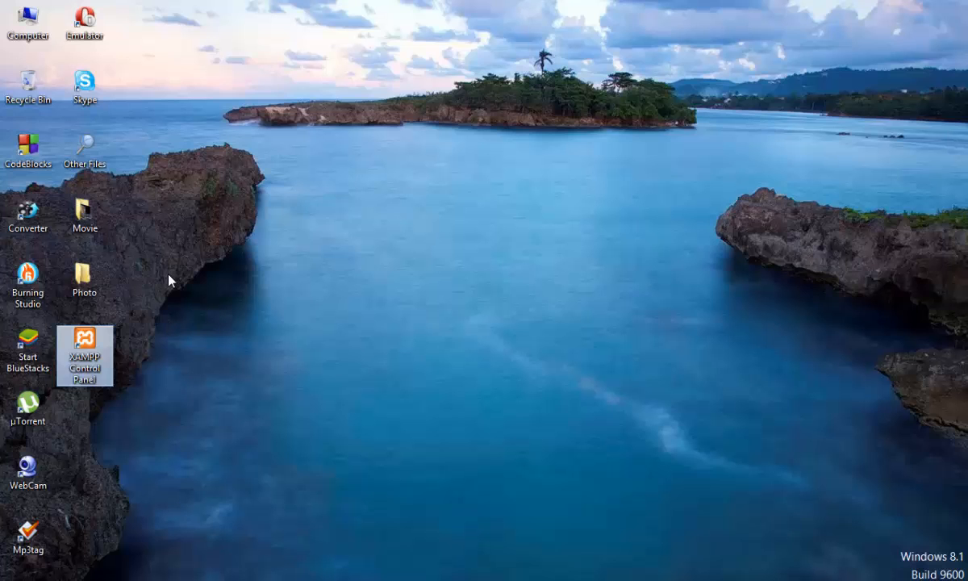
right_click(196, 209)
click(244, 250)
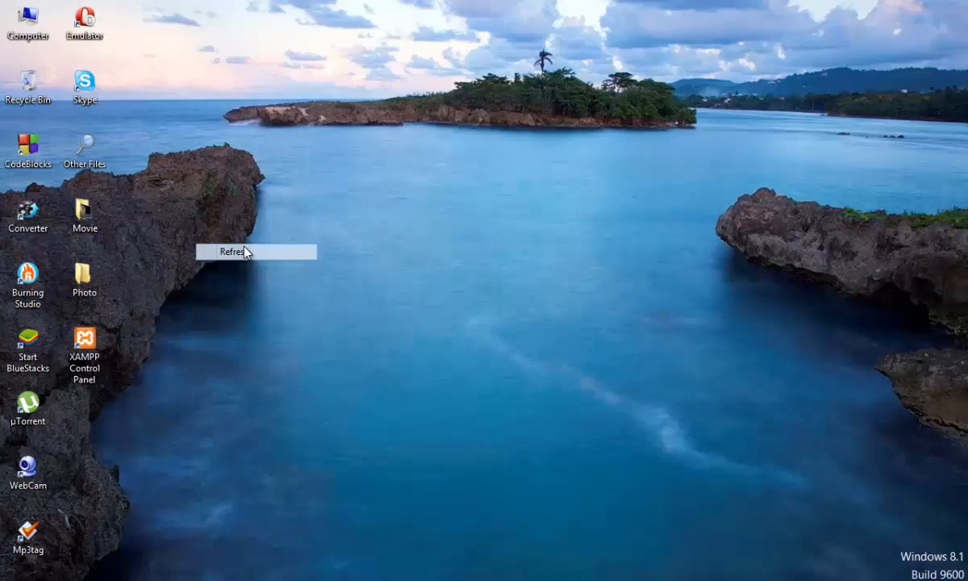
Step: Go to the xampp folder on Local Disk (C:) and launch xampp-control.exe
double_click(18, 37)
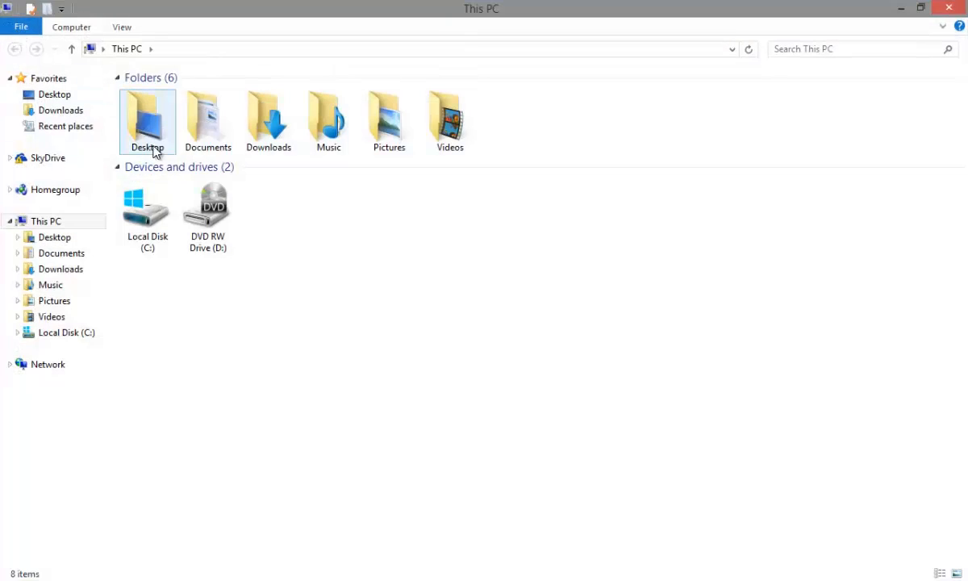
double_click(158, 214)
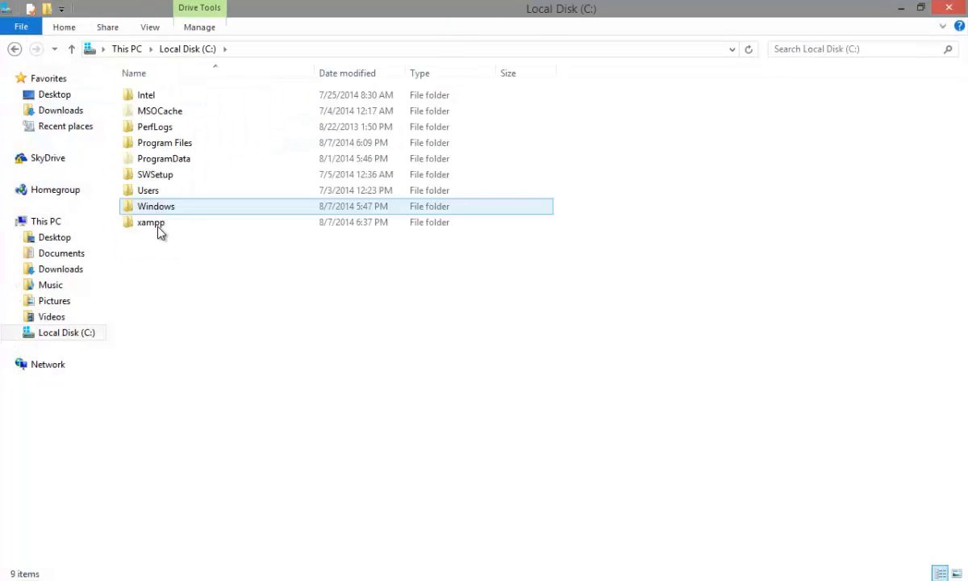
double_click(158, 228)
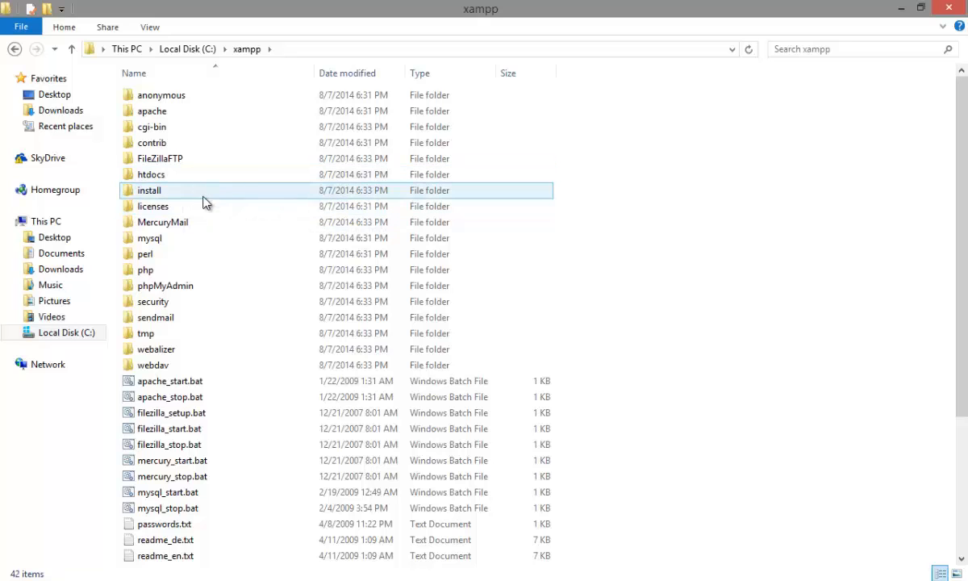
scroll(205, 201, down, 4)
double_click(197, 542)
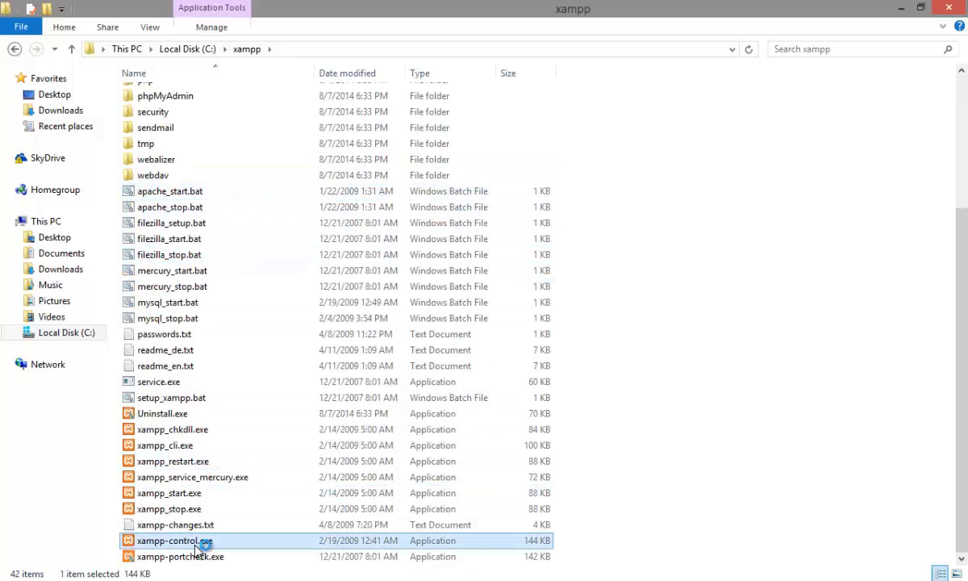
Step: Start the Apache and MySql modules in the XAMPP Control Panel, then minimize it
drag(795, 308, 346, 138)
click(800, 226)
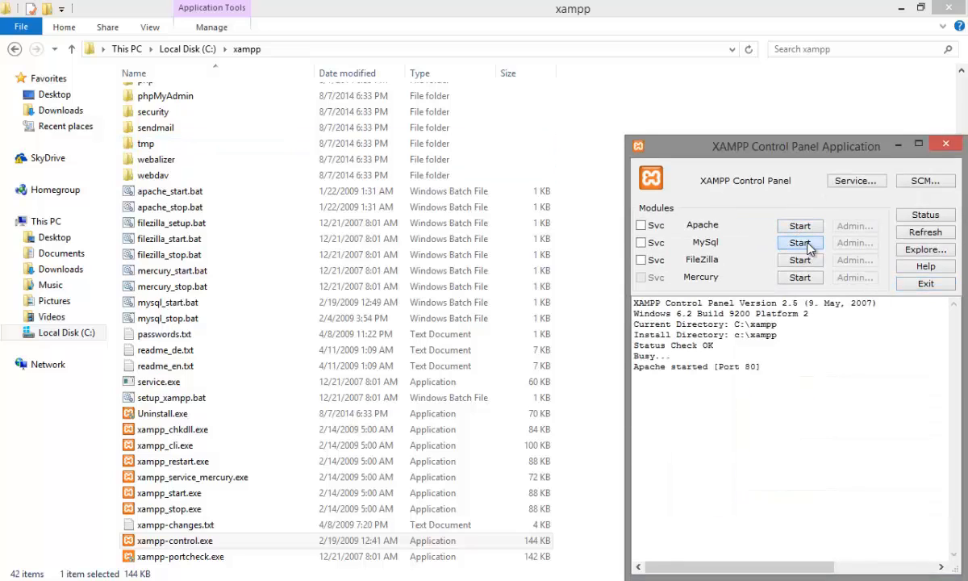
click(807, 245)
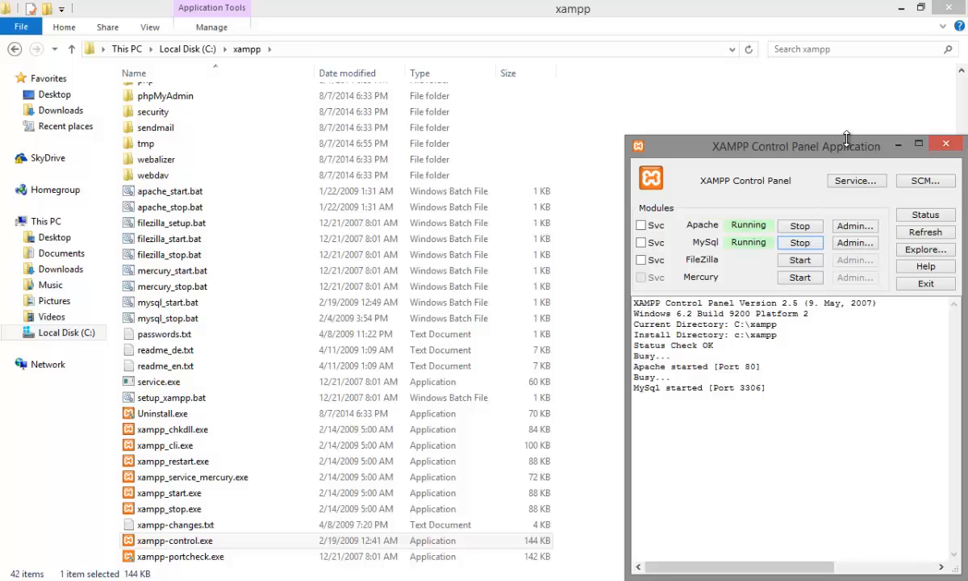
drag(845, 139, 844, 331)
click(895, 338)
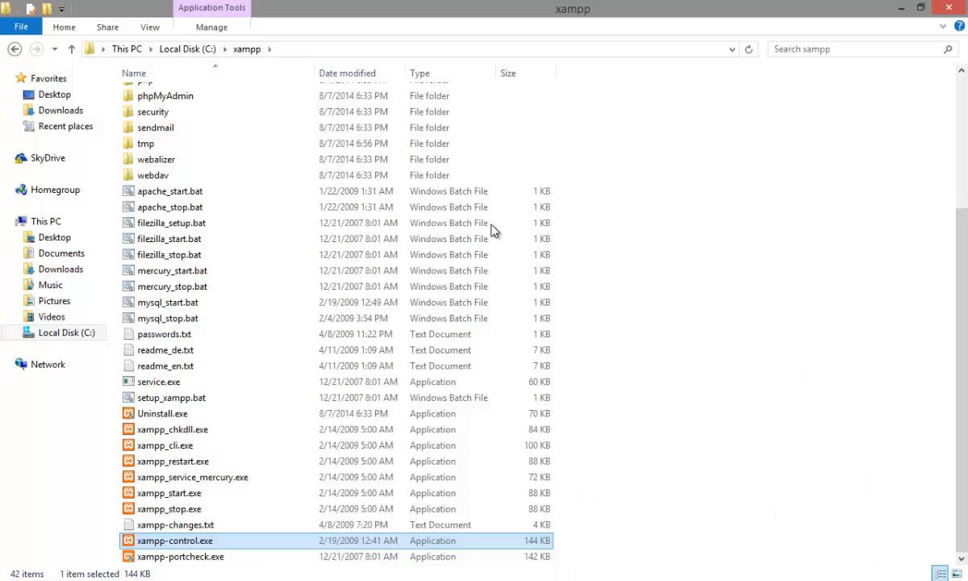
Step: Create a new folder named wordpress inside the htdocs folder of xampp
scroll(434, 222, up, 4)
double_click(162, 174)
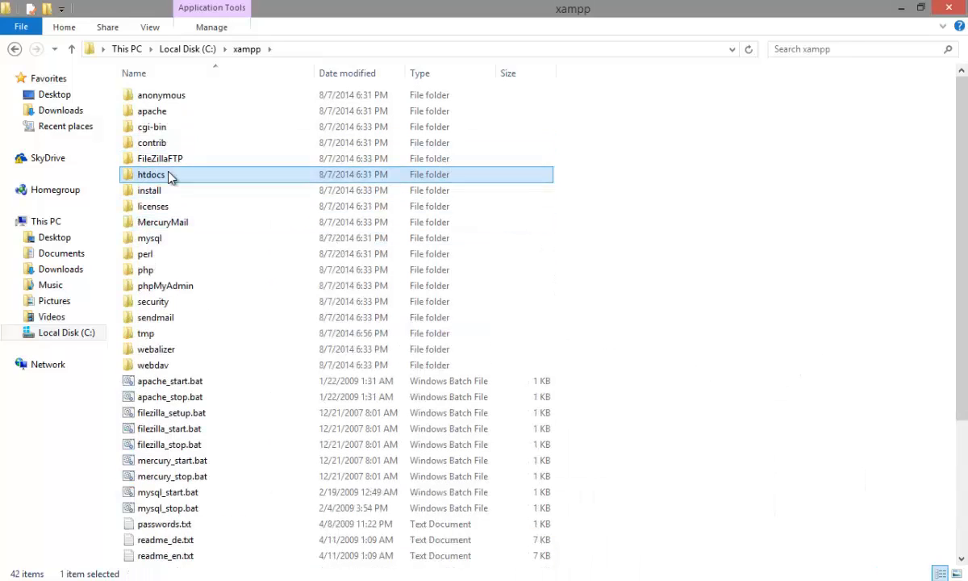
right_click(230, 304)
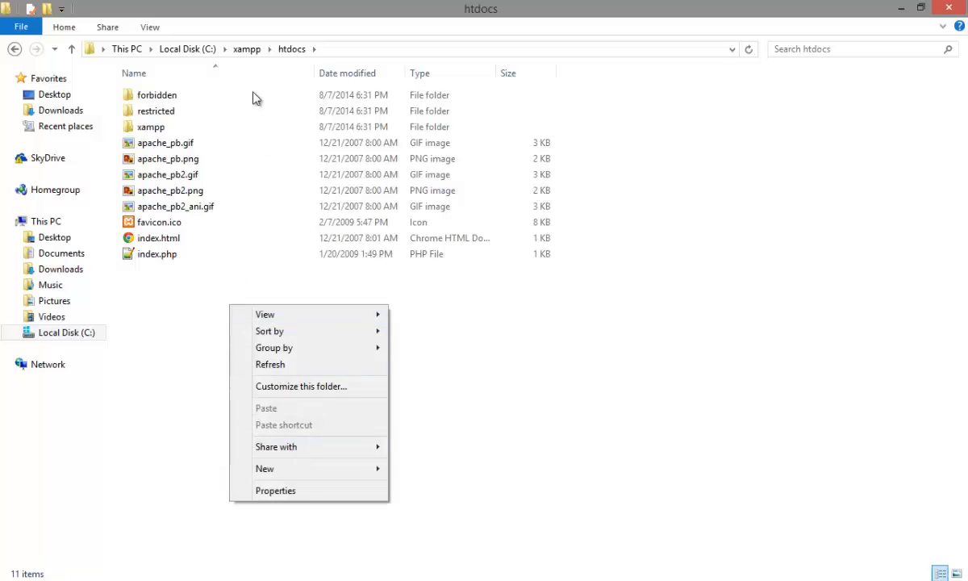
mouse_move(302, 470)
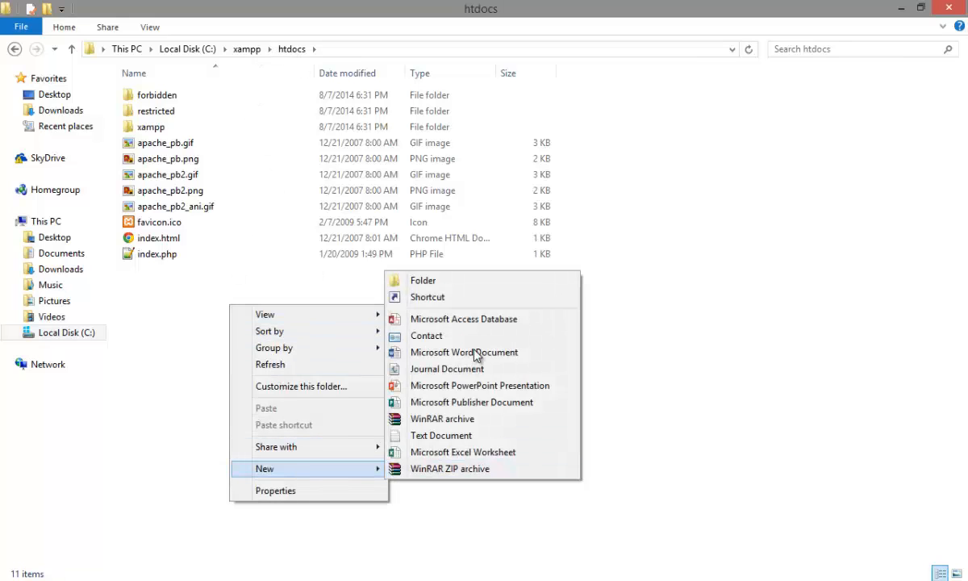
click(488, 289)
text(wordpress)
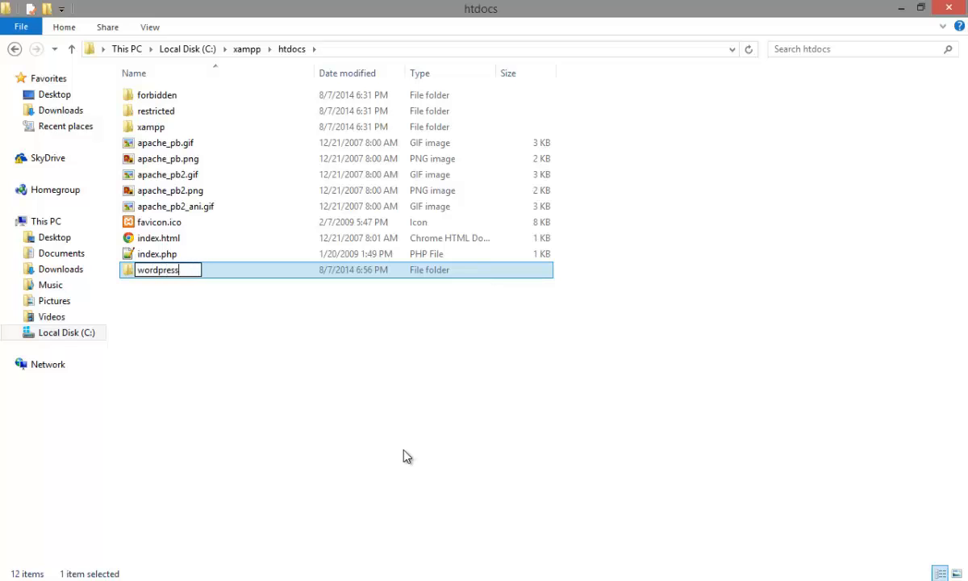
key(Return)
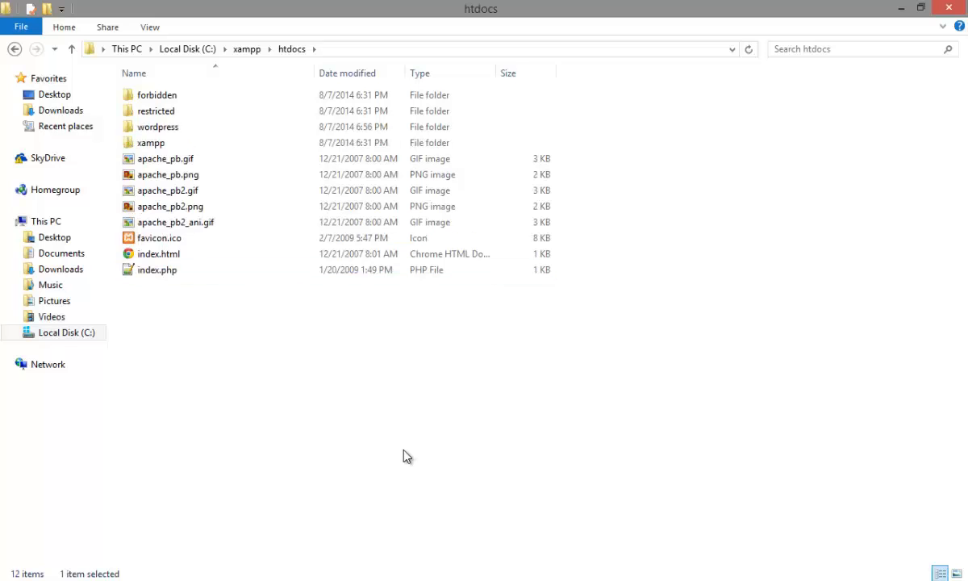
click(407, 457)
Step: Extract everything inside the wordpress folder of wordpress.zip, found in Downloads, into the empty wordpress folder under htdocs
double_click(207, 131)
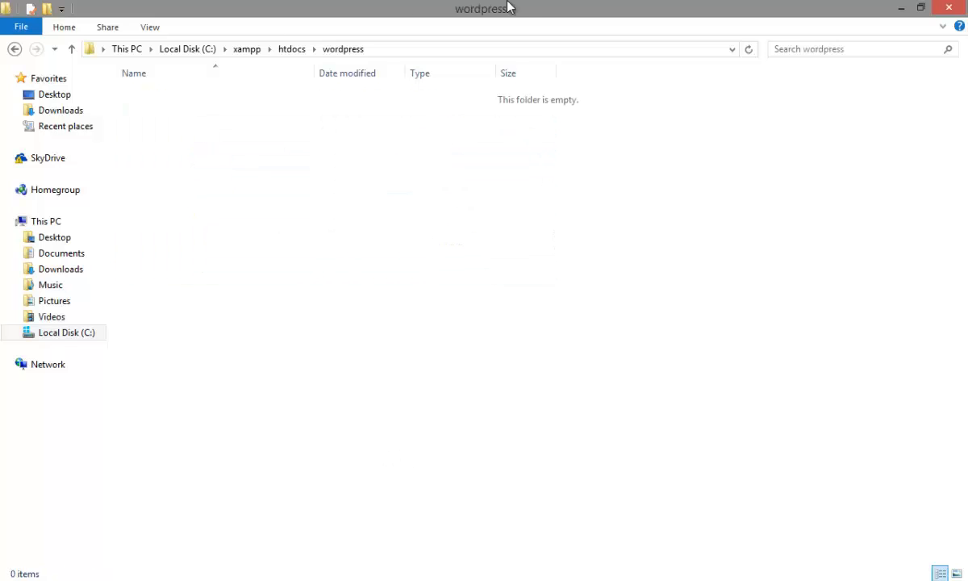
drag(493, 10, 556, 23)
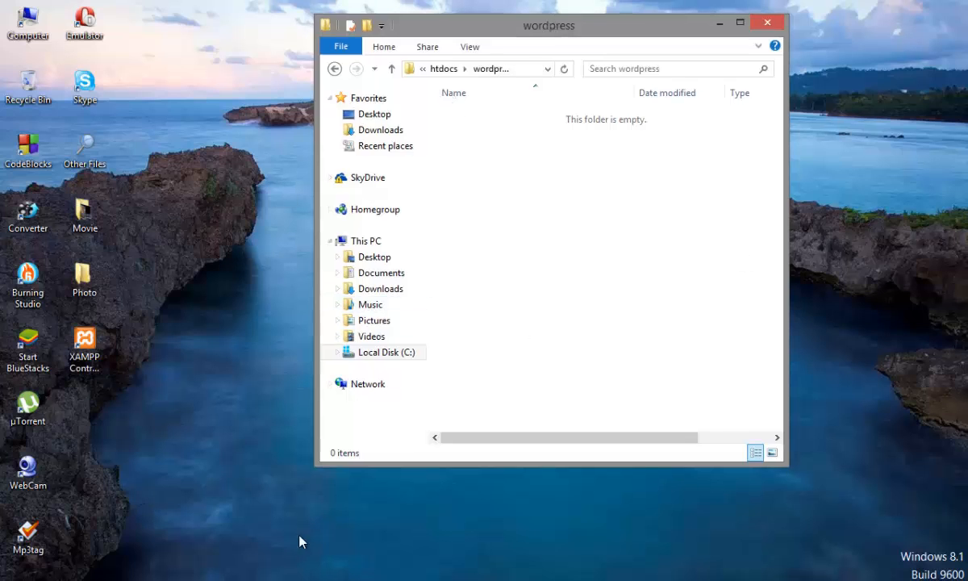
click(95, 523)
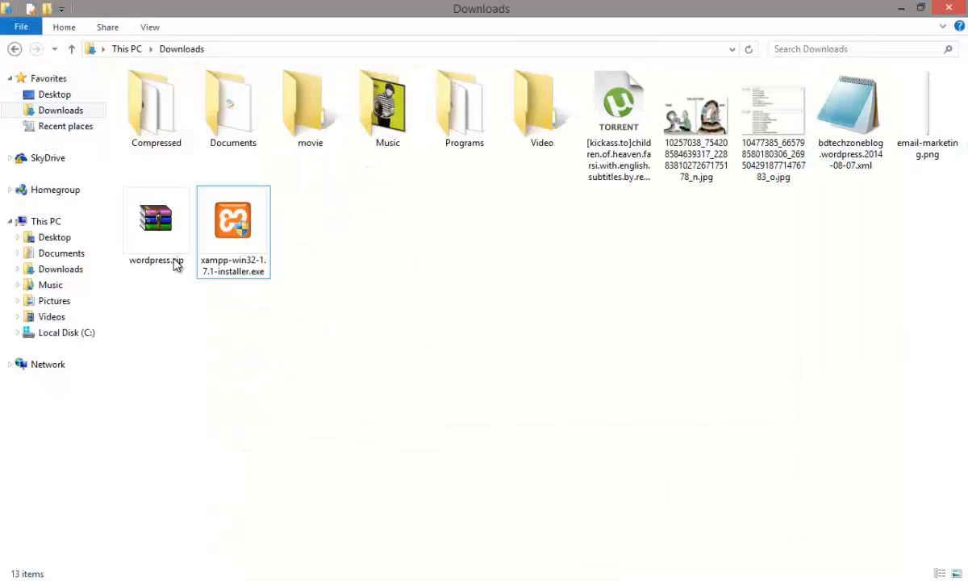
double_click(167, 218)
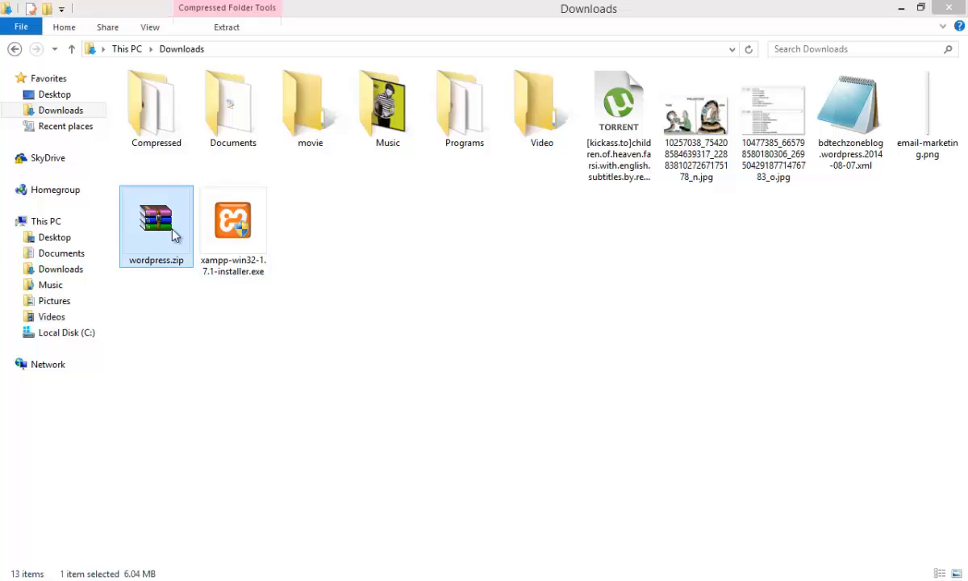
click(902, 8)
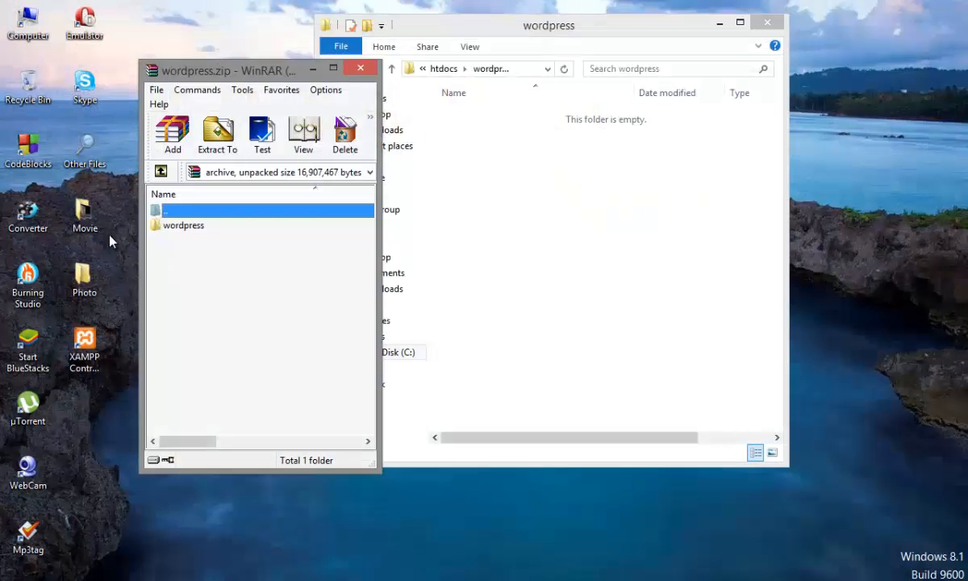
double_click(184, 230)
key(ctrl+a)
drag(192, 224, 592, 219)
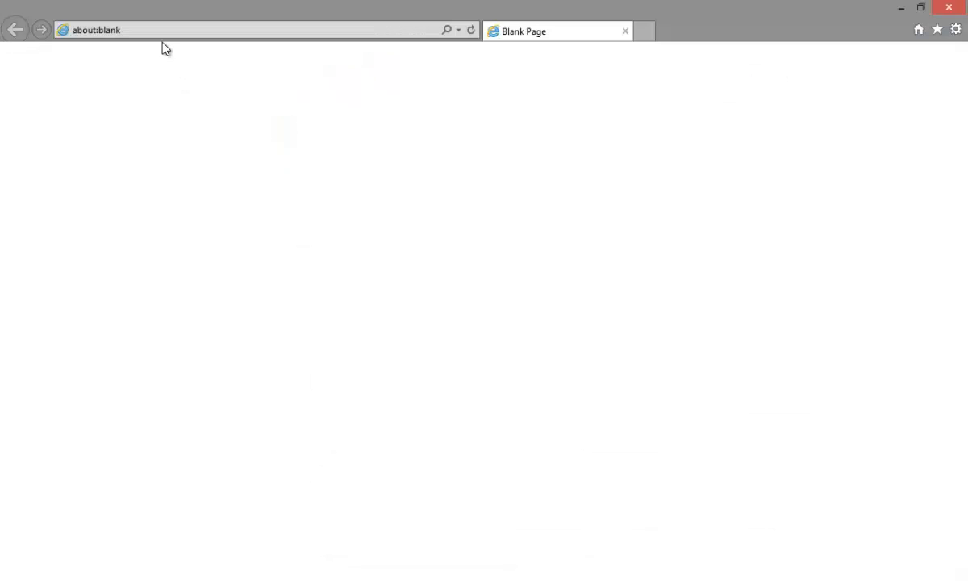
Step: Switch to Internet Explorer, load localhost, choose English on the XAMPP page and open phpMyAdmin
click(144, 33)
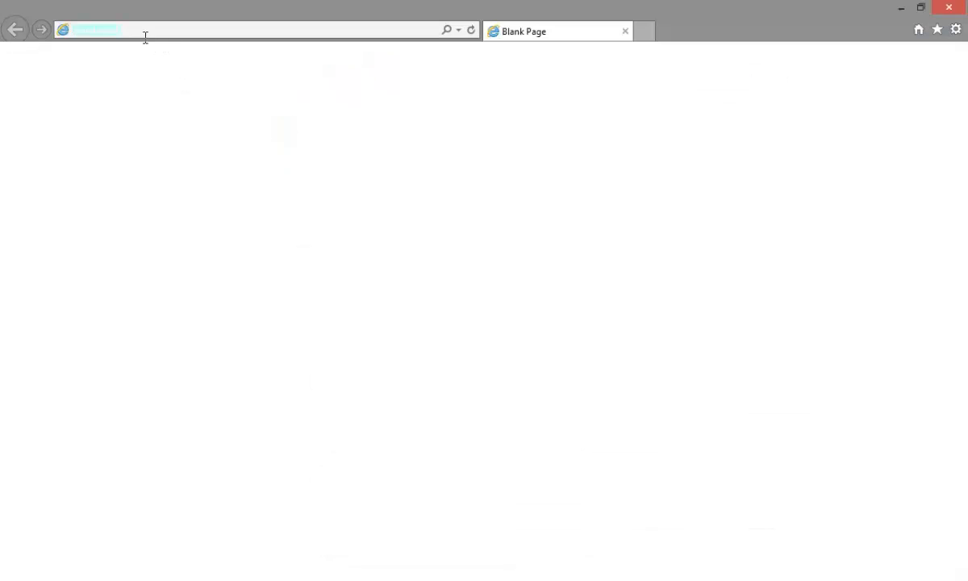
text(localhost/)
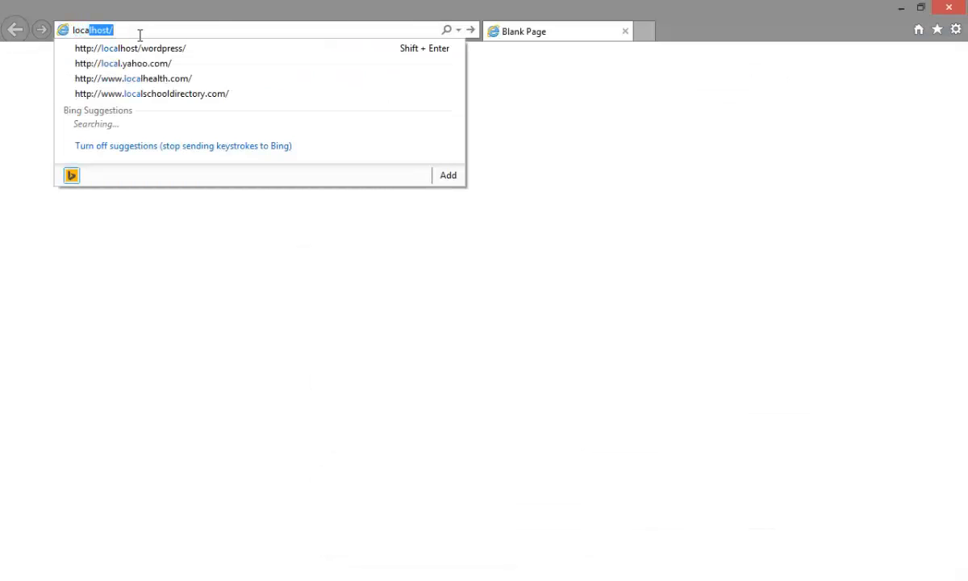
key(Return)
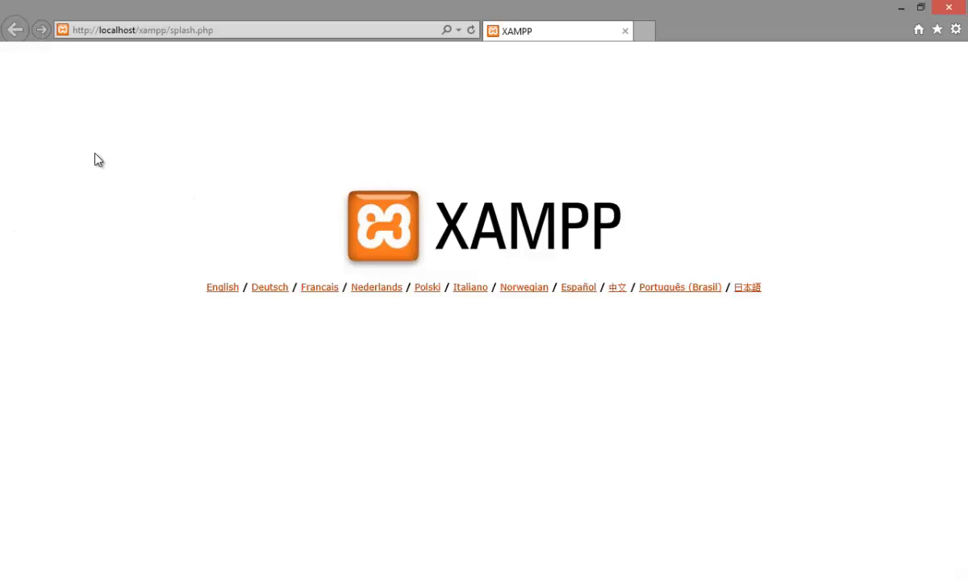
click(213, 297)
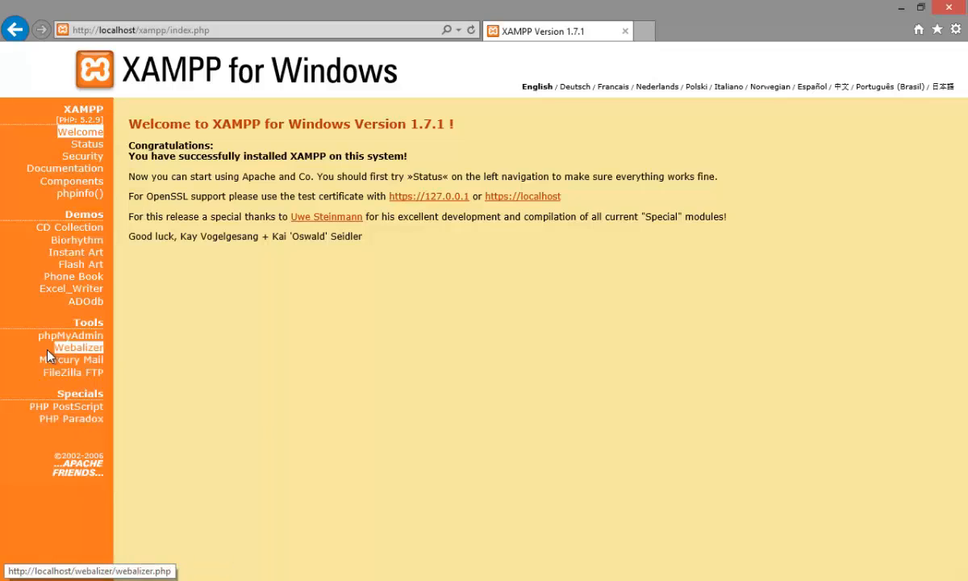
click(81, 335)
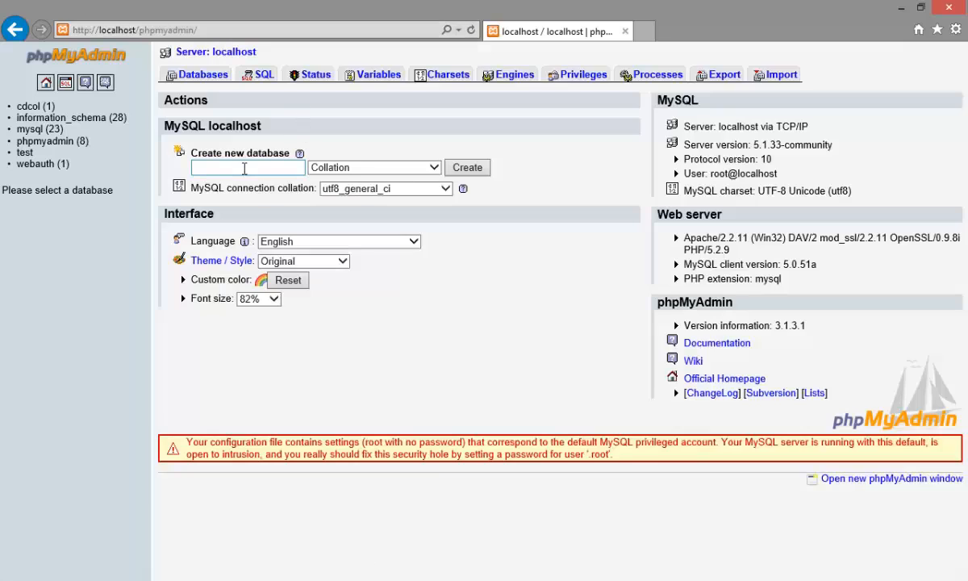
Step: Create a new database named wordpress in phpMyAdmin, without choosing a collation
click(244, 168)
text(wp)
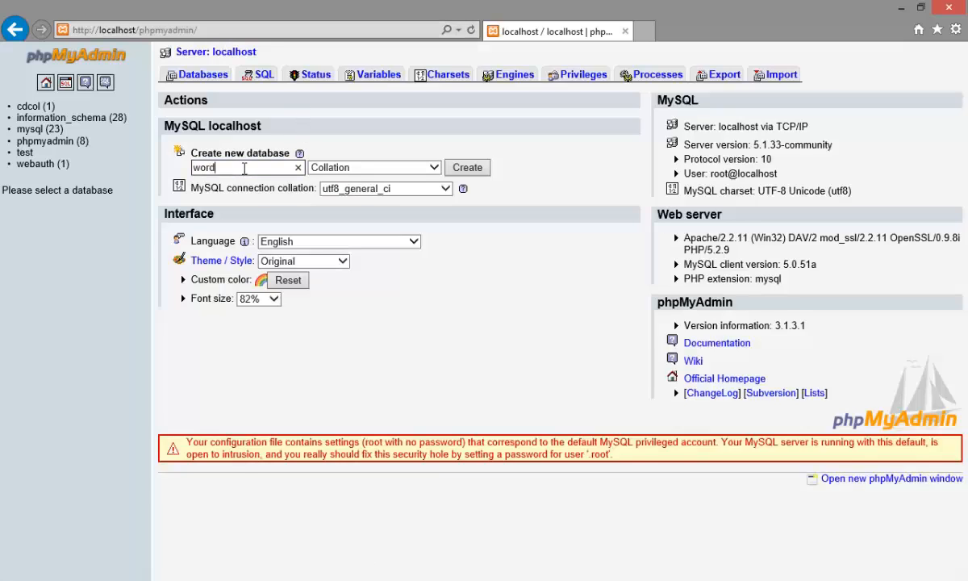
text(rdpress)
click(468, 168)
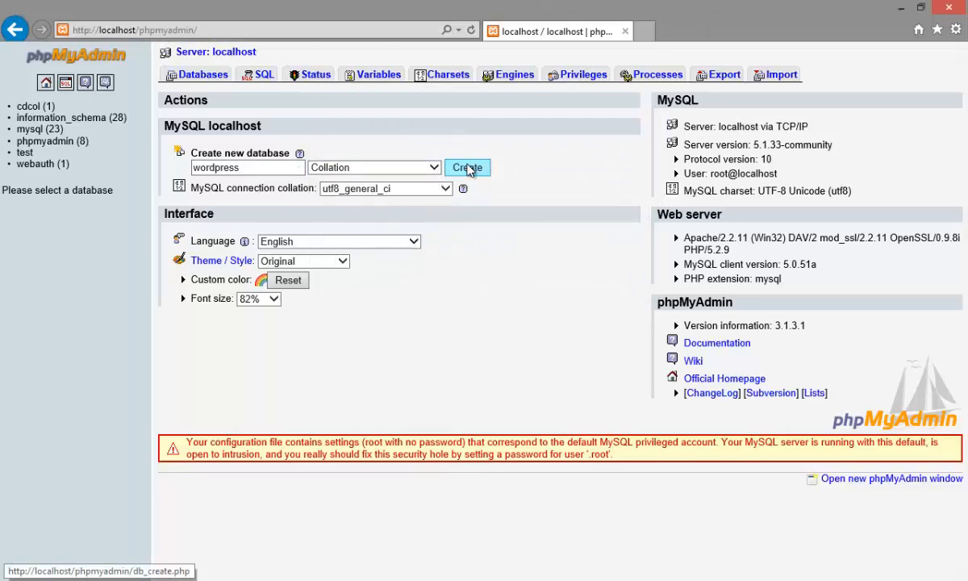
Step: Check the extracted files in the maximized wordpress folder window in File Explorer, and minimize it
click(122, 579)
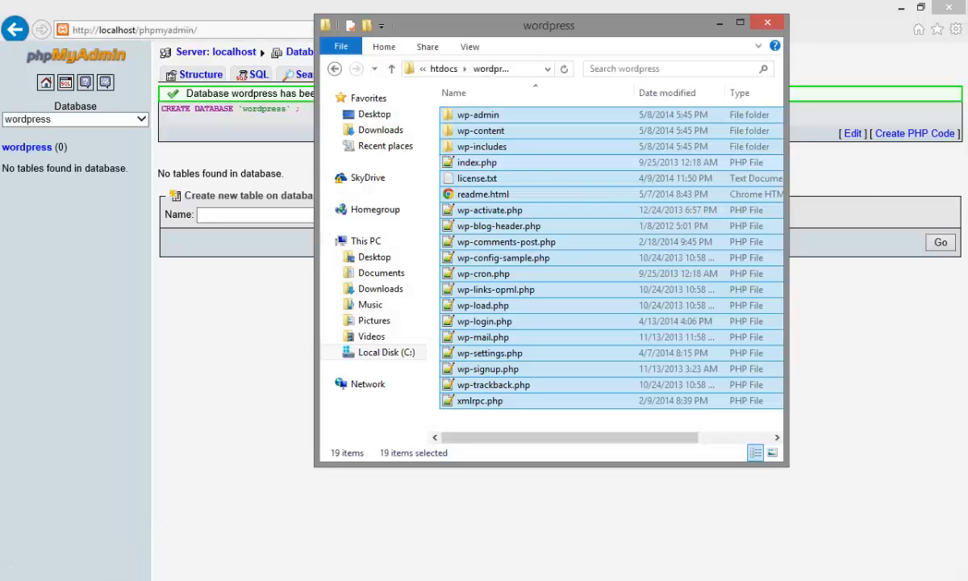
click(535, 162)
double_click(569, 26)
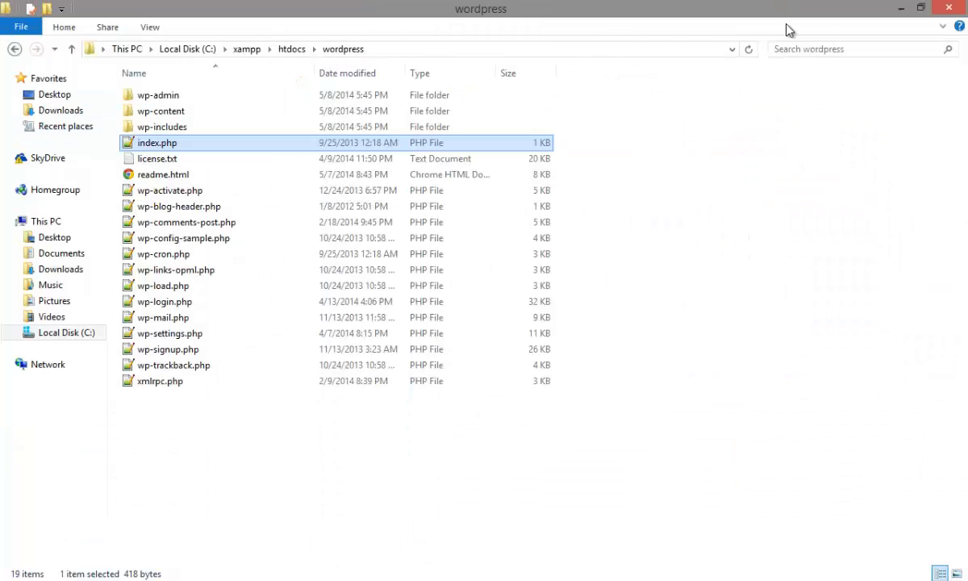
click(904, 7)
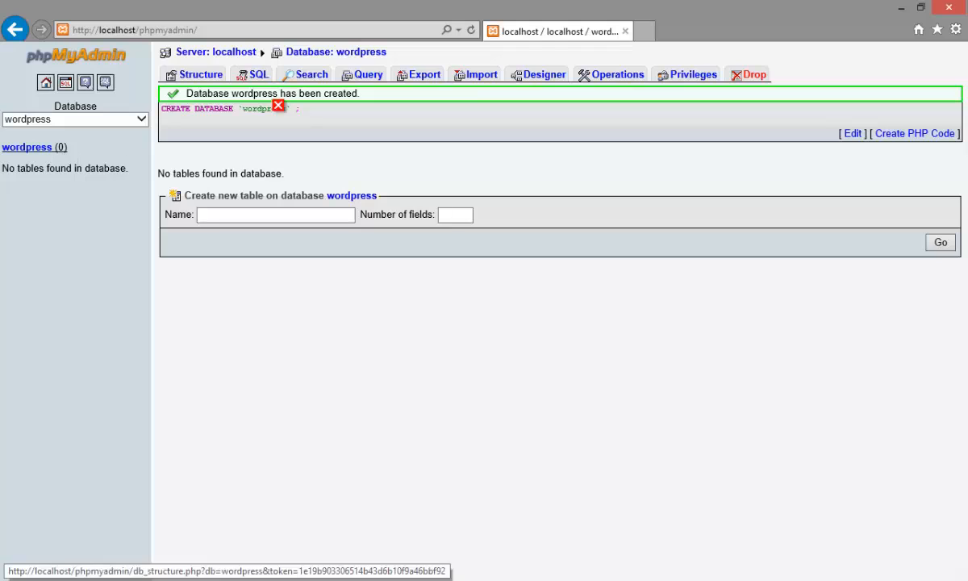
click(642, 31)
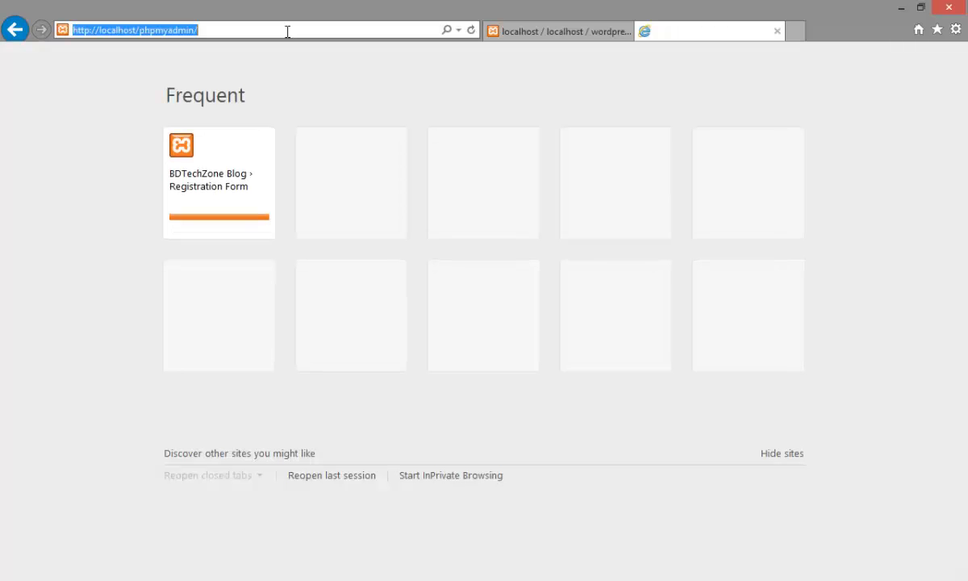
text(locv)
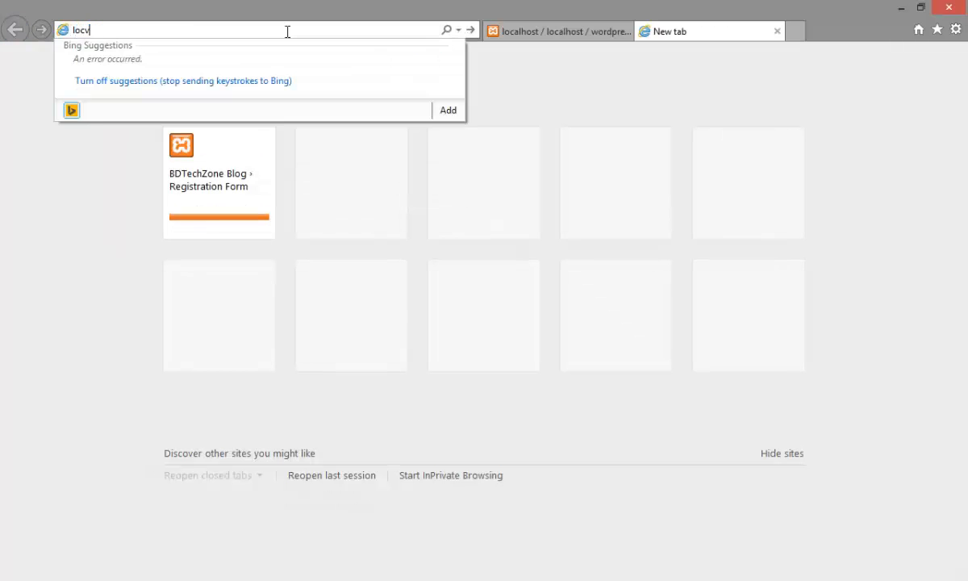
key(BackSpace)
key(Down)
key(Down)
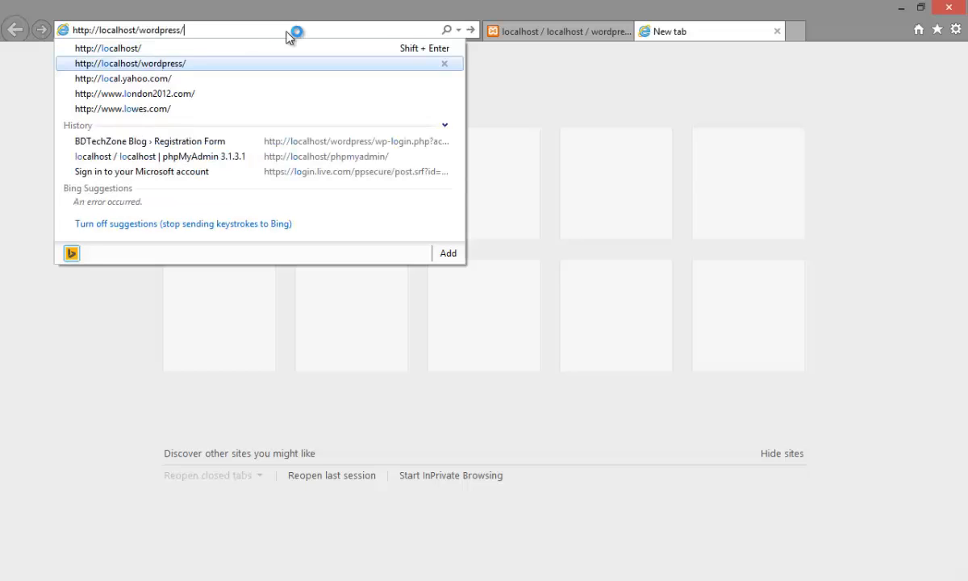
key(Return)
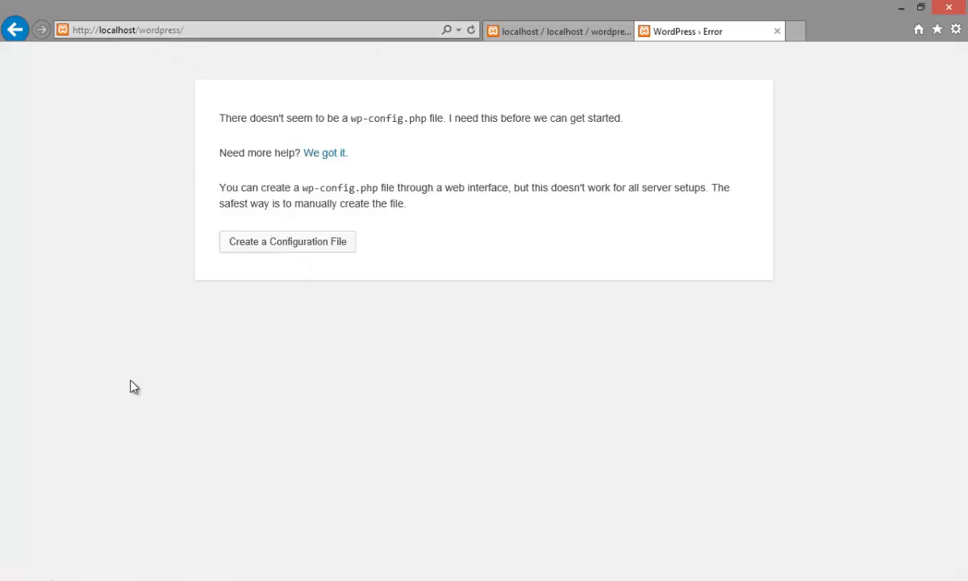
Step: Switch to File Explorer and review the contents of the htdocs folder and its wordpress subfolder
click(79, 579)
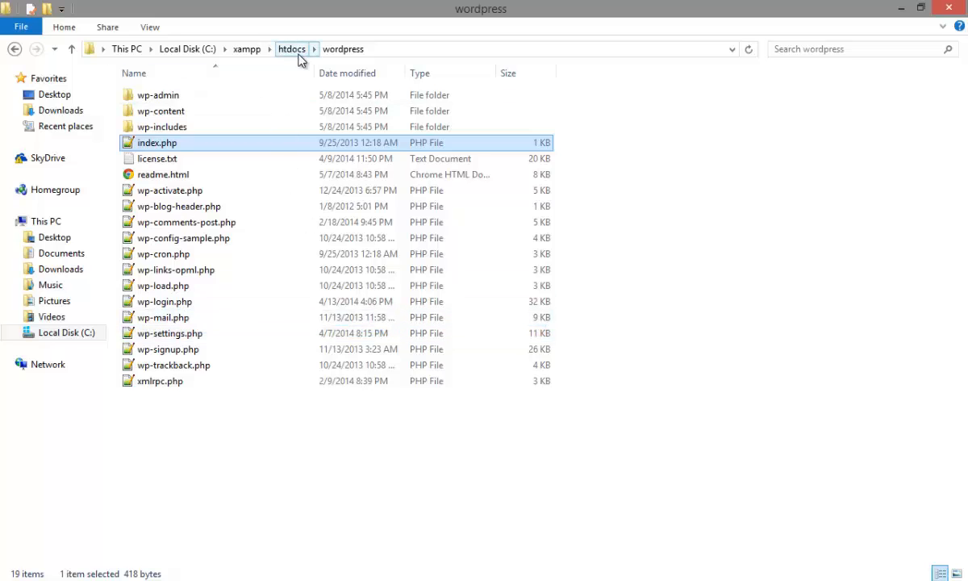
click(292, 49)
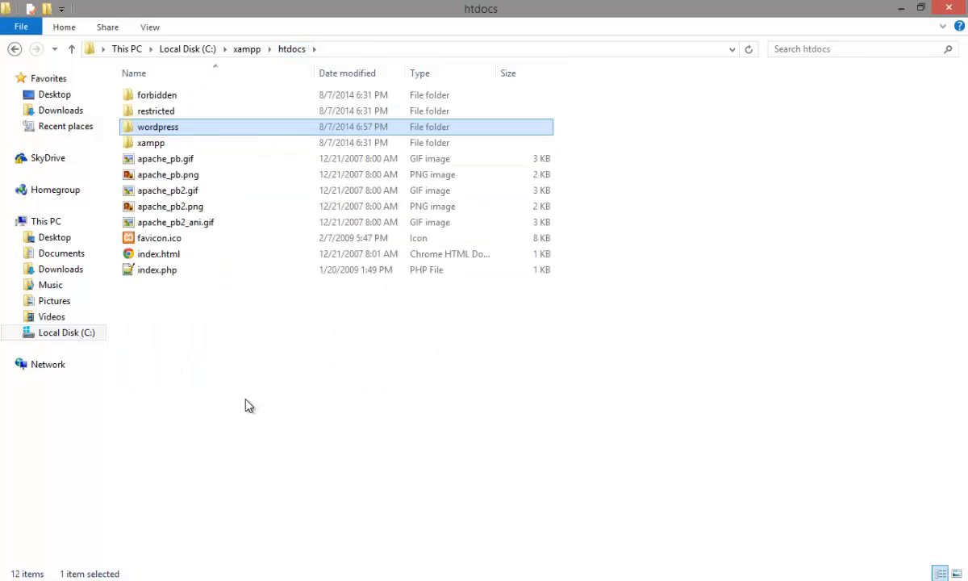
drag(233, 377, 153, 91)
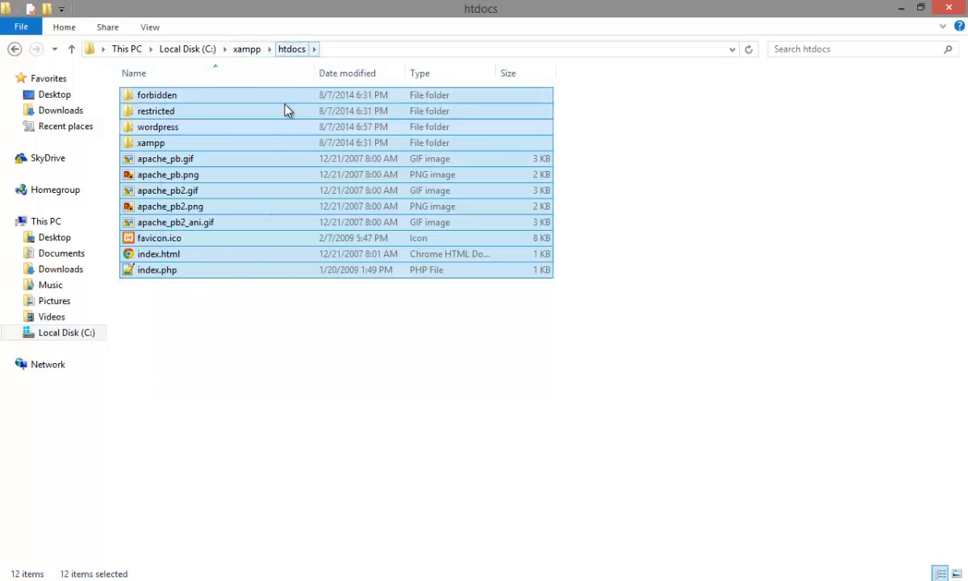
click(270, 359)
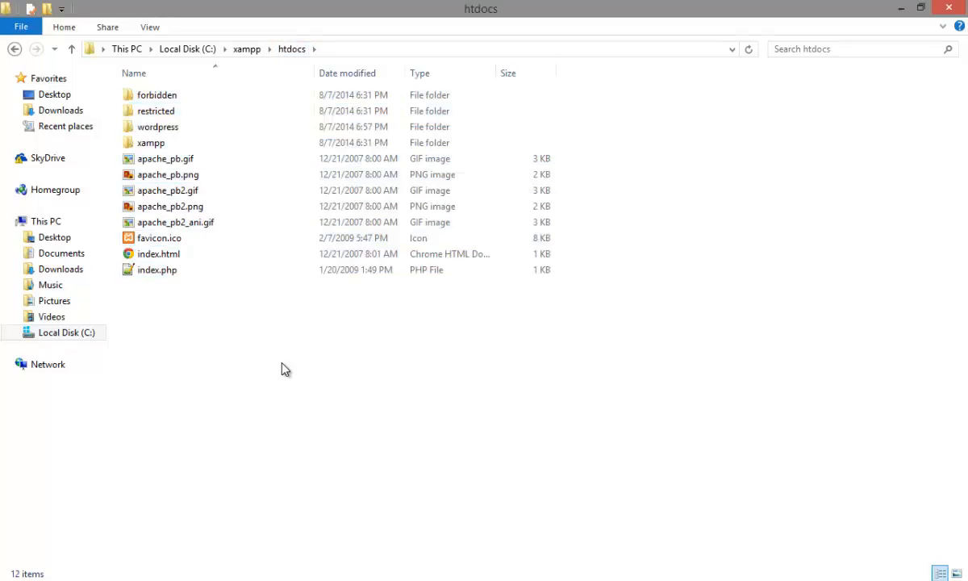
double_click(146, 128)
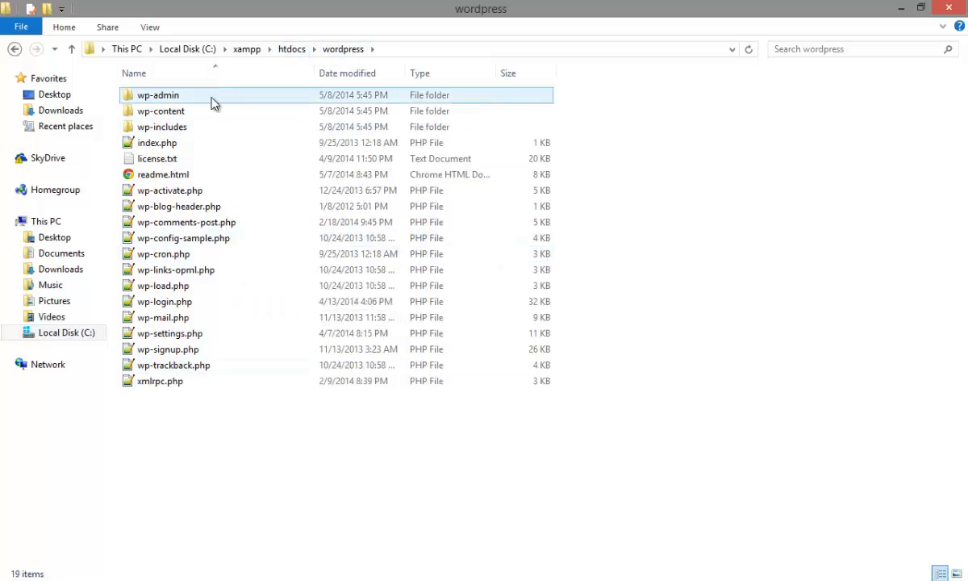
drag(247, 548, 186, 97)
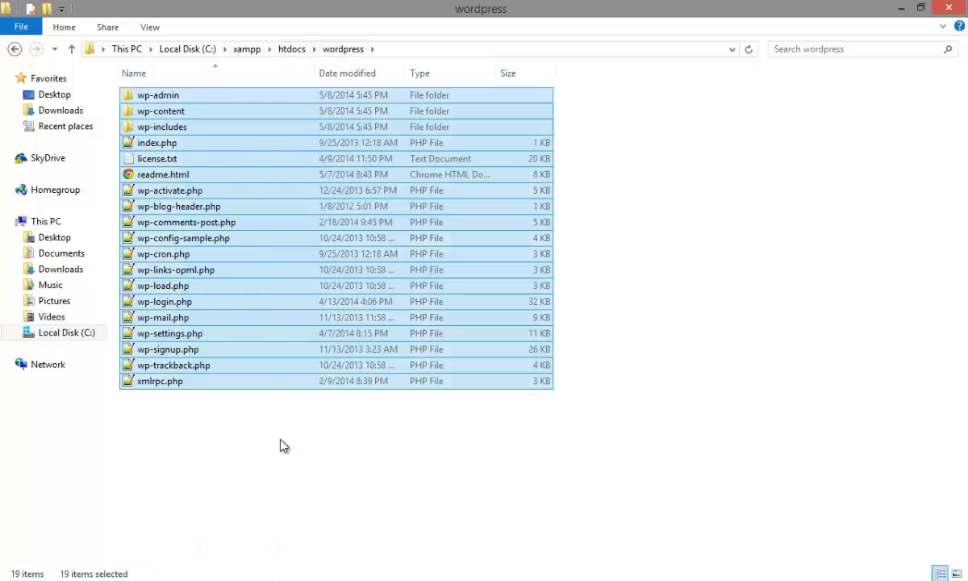
click(242, 496)
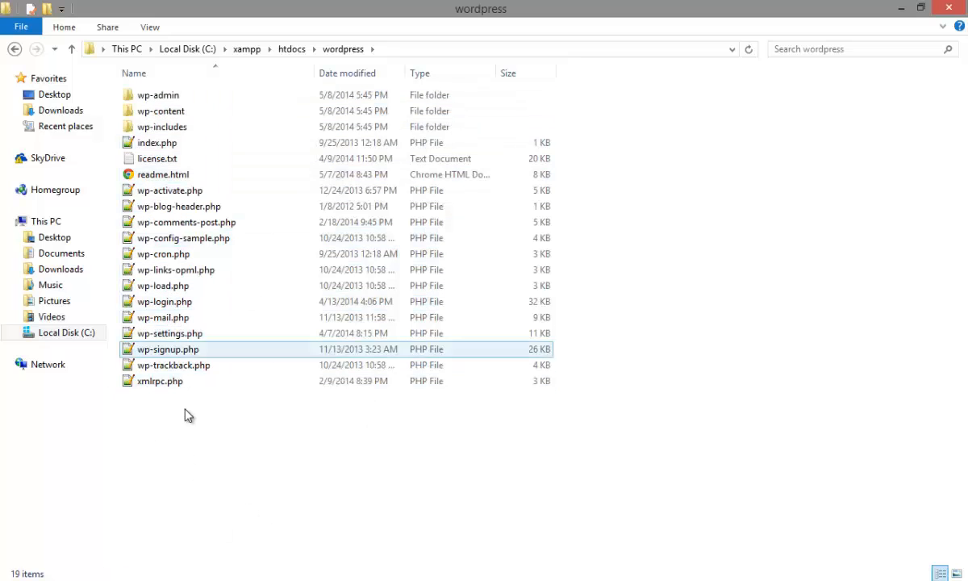
Step: Return to the WordPress page in Internet Explorer, start creating a configuration file and proceed to the database connection form
click(101, 580)
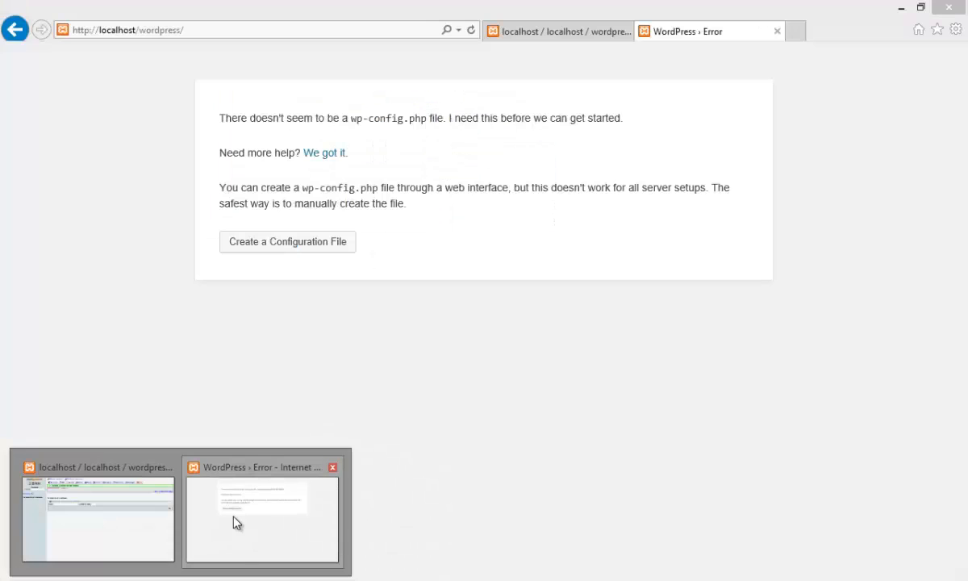
click(233, 464)
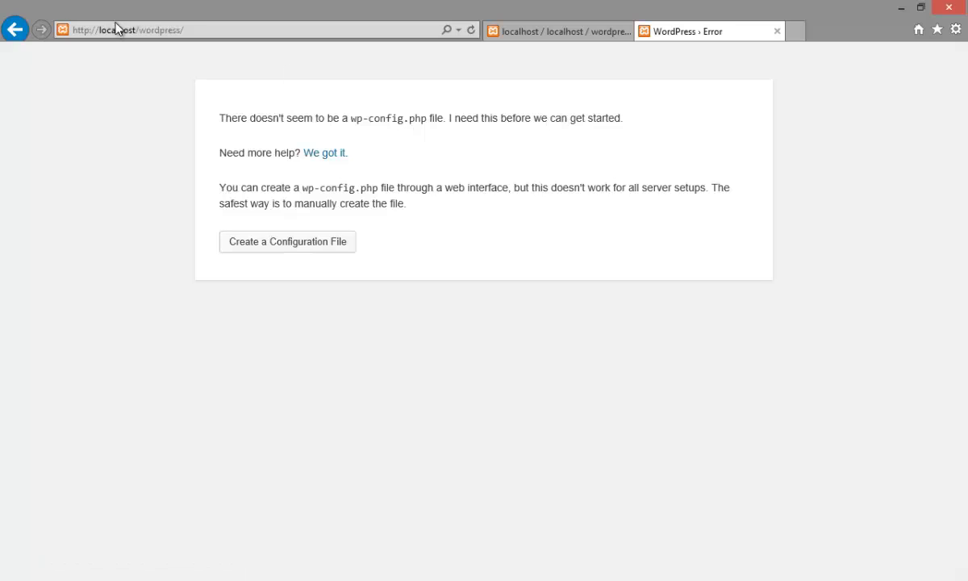
click(295, 242)
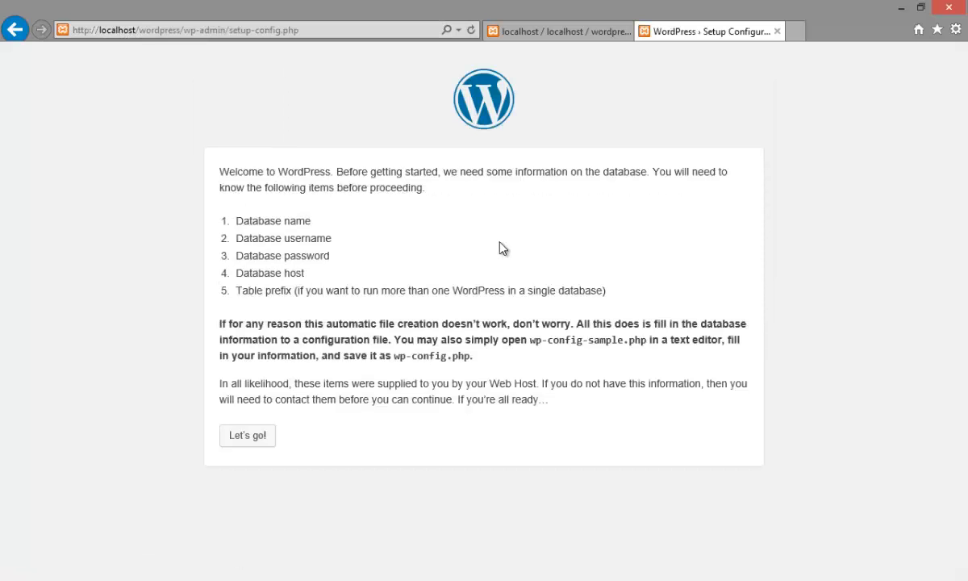
click(260, 439)
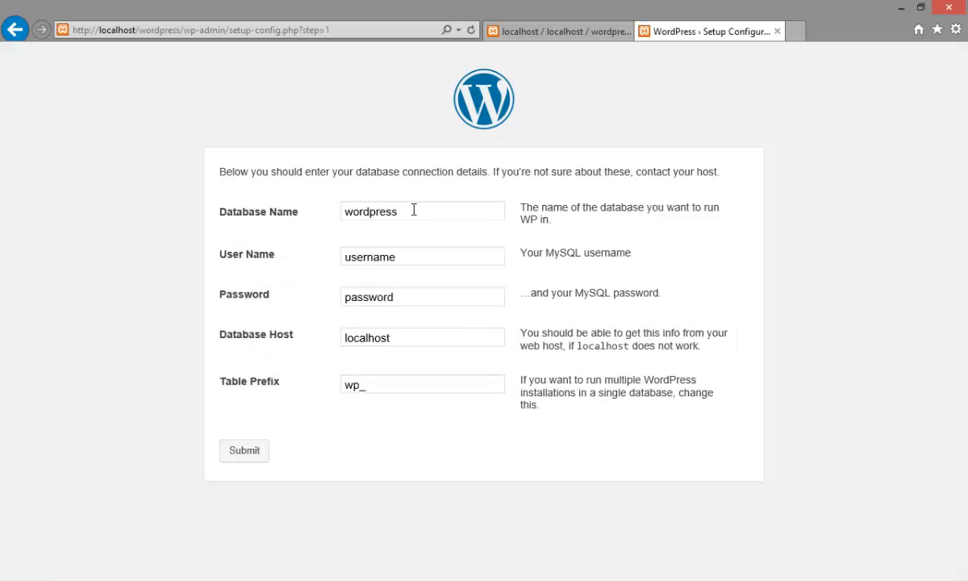
Step: Set the database user name to root, clear the password field and submit the connection details
double_click(421, 258)
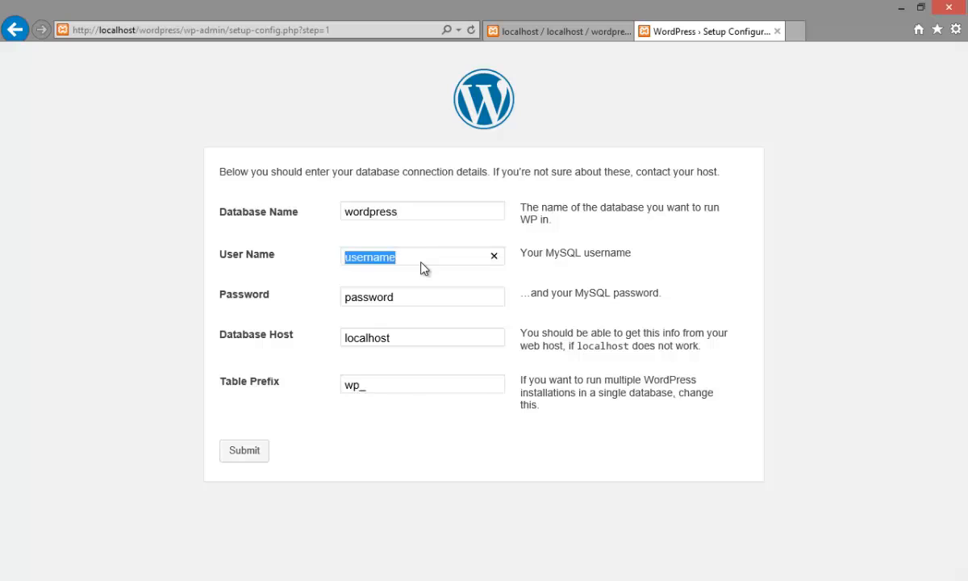
text(root)
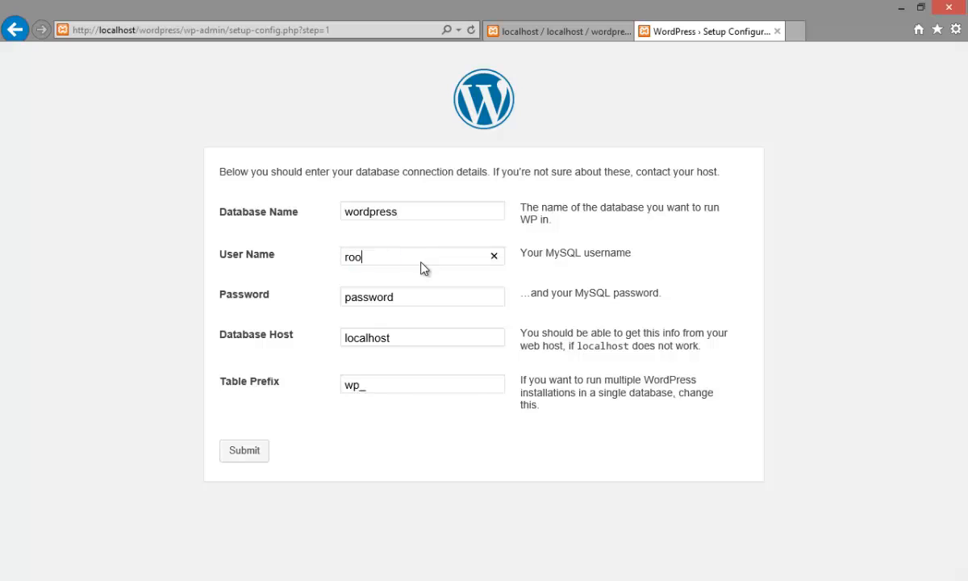
double_click(403, 305)
key(BackSpace)
click(255, 454)
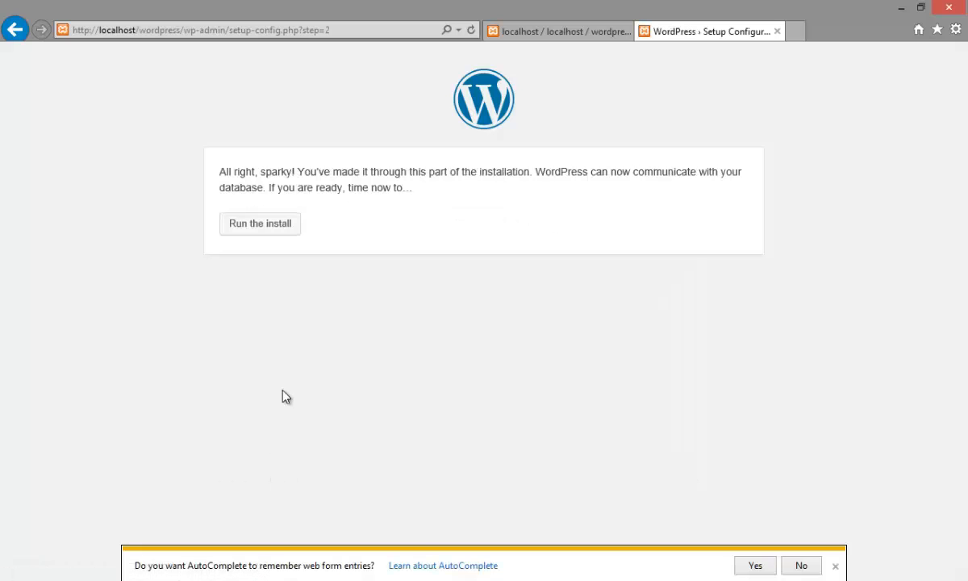
Step: Allow AutoComplete to remember web form entries, run the WordPress install and review the installation form
click(753, 566)
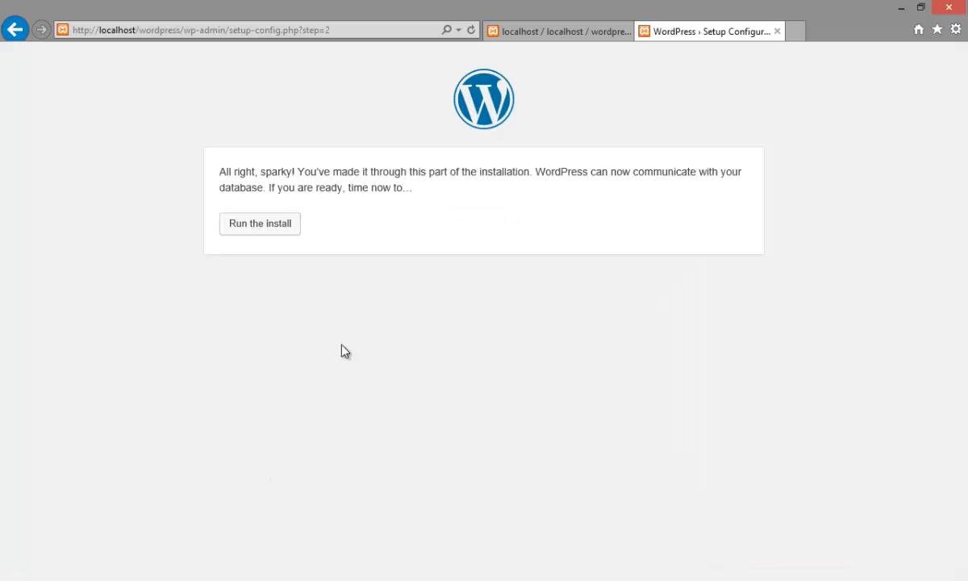
click(260, 224)
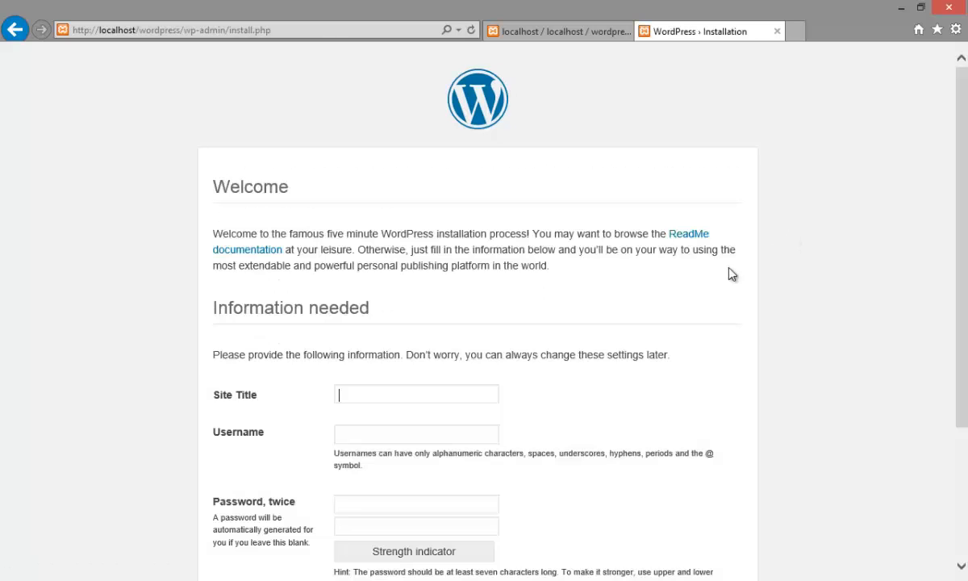
scroll(677, 288, down, 3)
scroll(678, 288, up, 3)
Step: Enter BDTechZone Blog as the site title and admin as the username in the installation form
text(BDTechZone Blog)
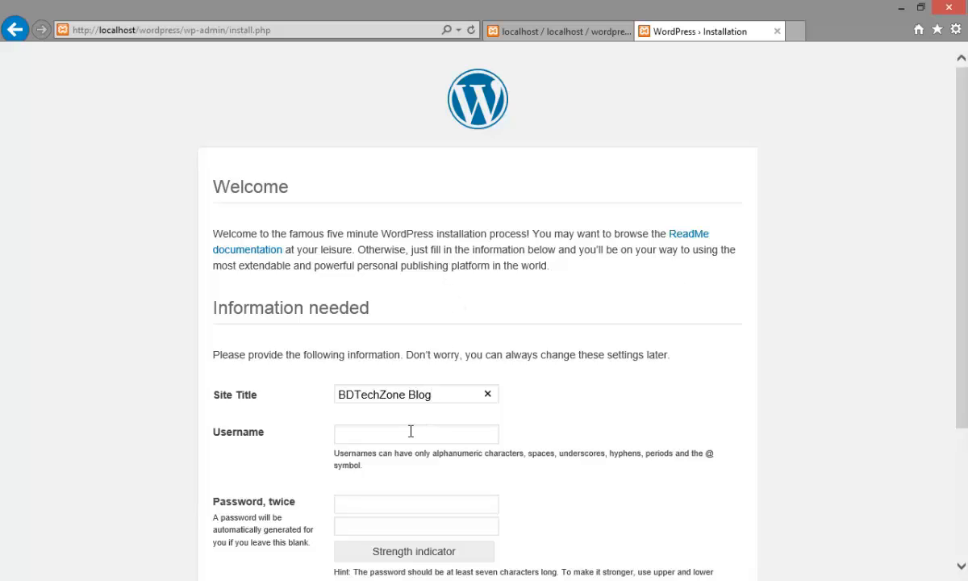
text(admin)
scroll(411, 433, down, 2)
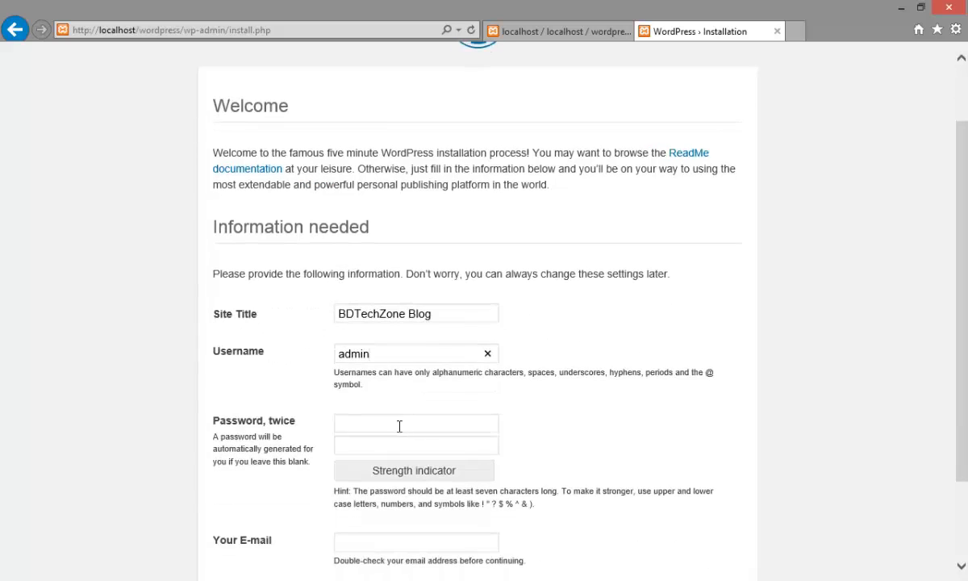
Step: Enter the admin account password in both password fields
text(•••)
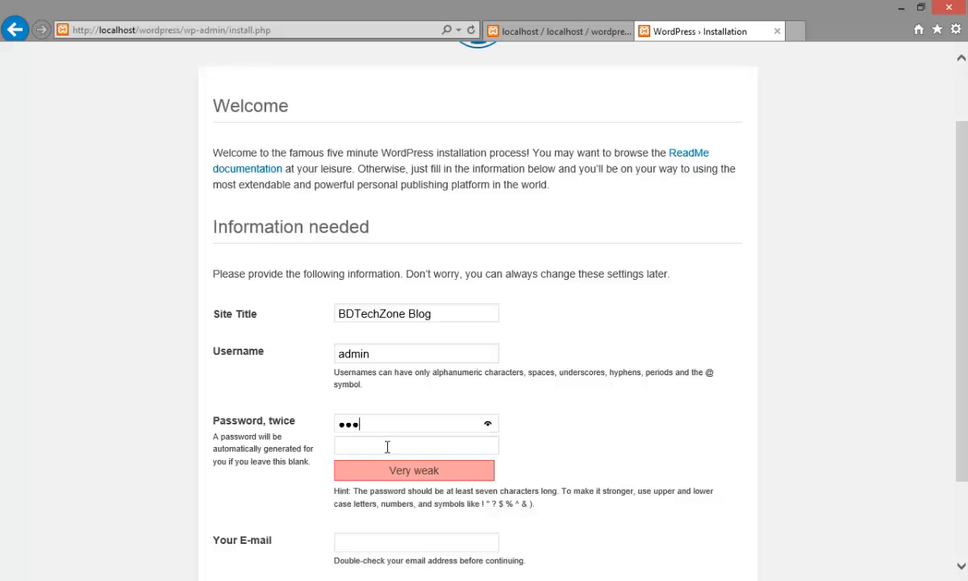
click(387, 447)
text(•••)
scroll(397, 437, down, 3)
Step: Fill in the administrator's e-mail address, disallow search engine indexing and install WordPress
click(399, 430)
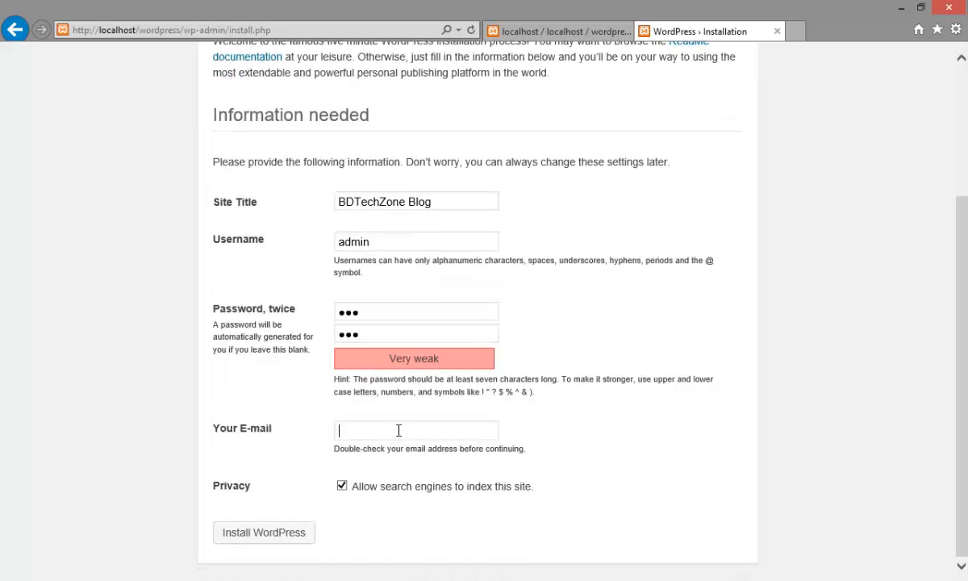
click(286, 543)
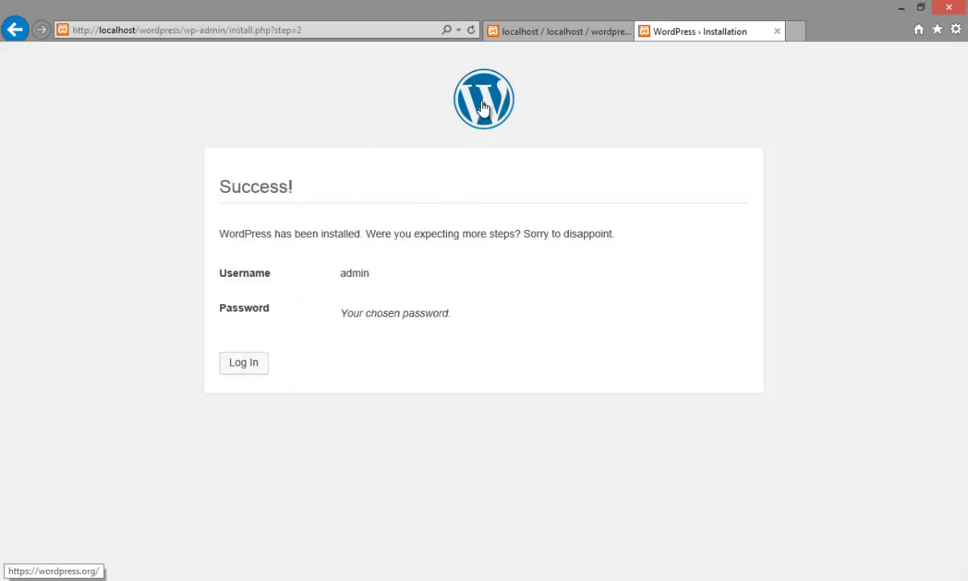
click(259, 365)
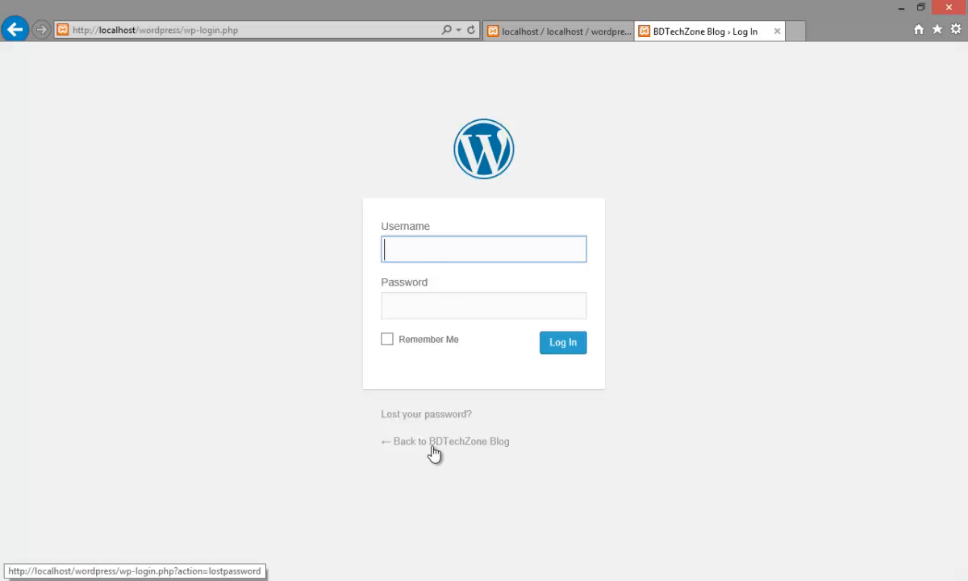
click(796, 31)
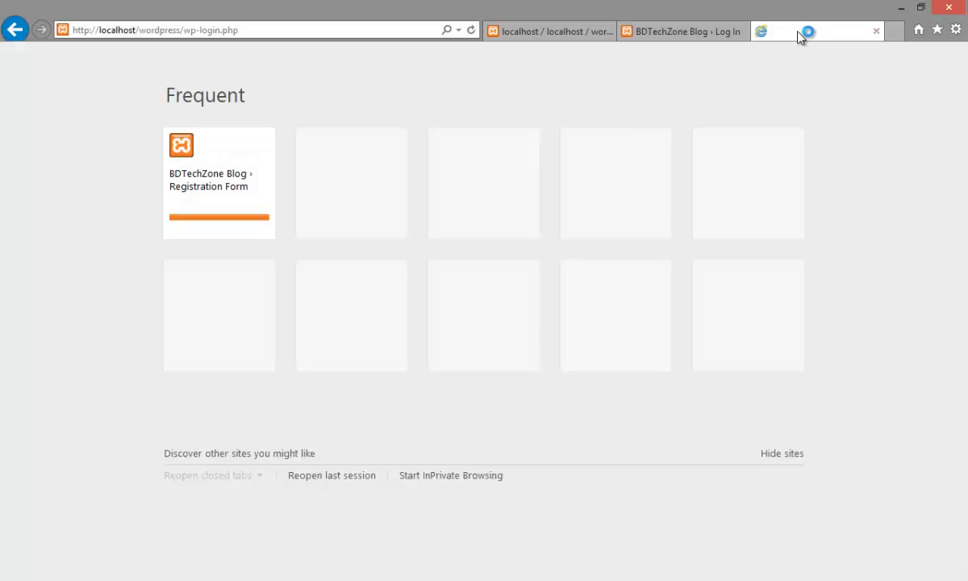
text(localhost/)
key(Down)
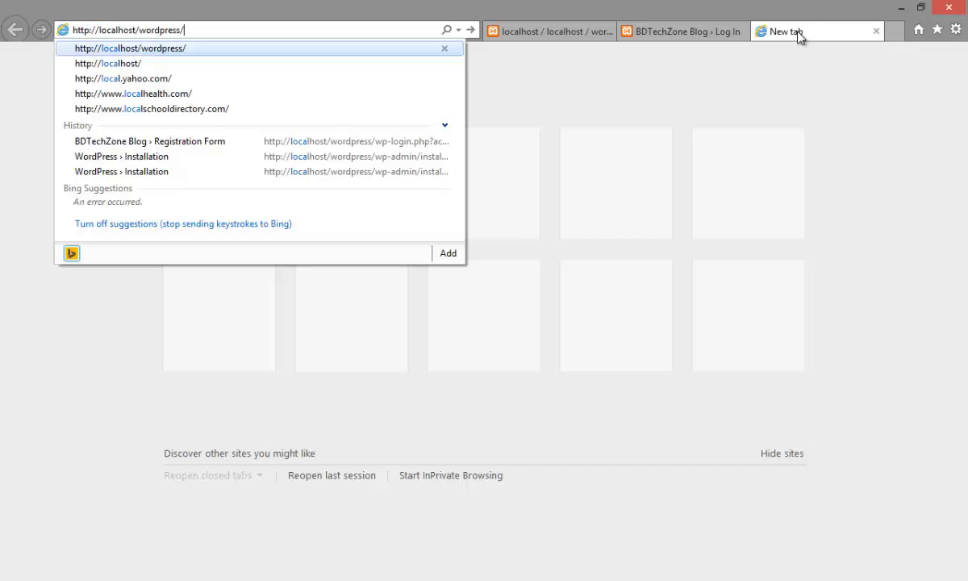
key(Return)
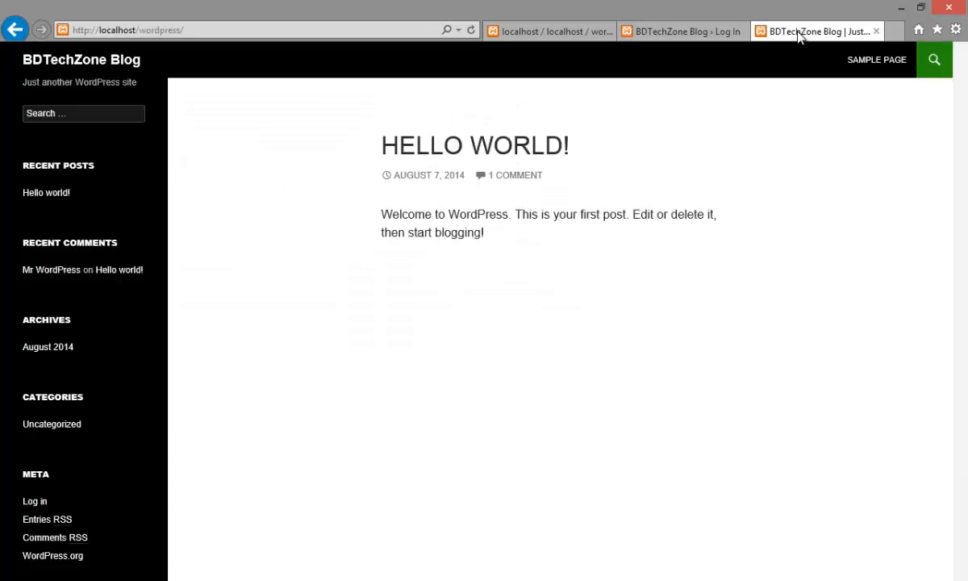
Step: Examine the blog's home page and its sidebar, and open the Hello world! post to review its content and comments
scroll(563, 315, down, 2)
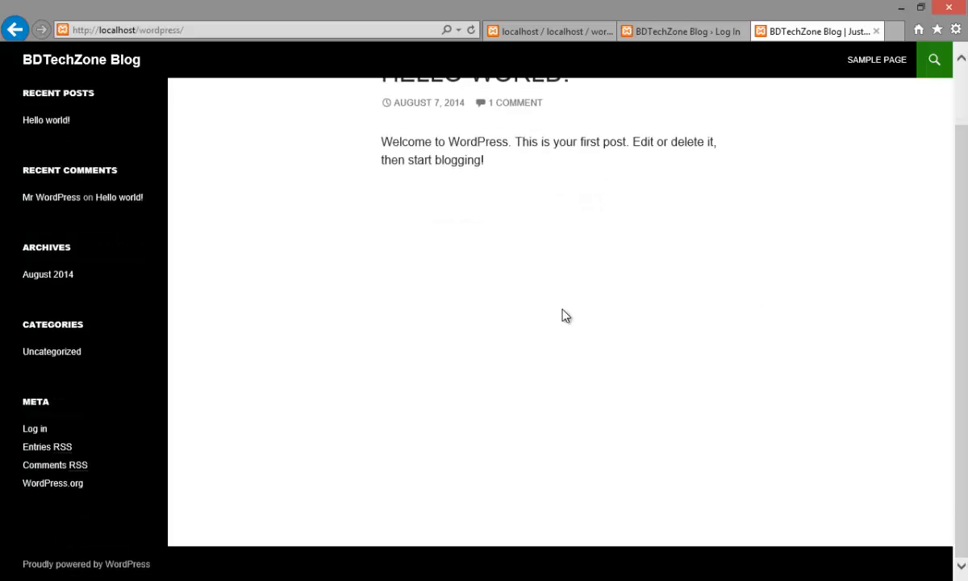
scroll(564, 316, up, 2)
scroll(359, 272, down, 2)
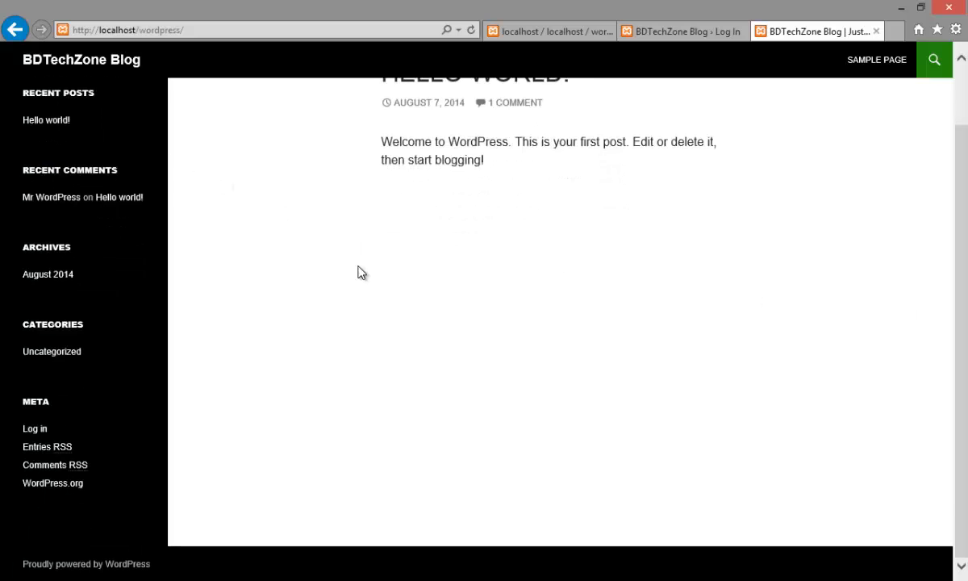
scroll(375, 276, up, 2)
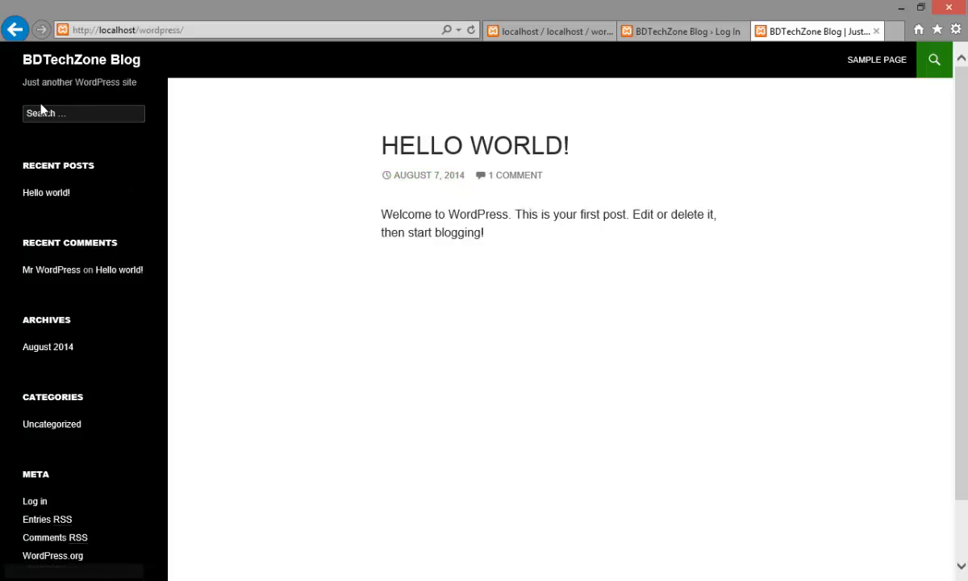
scroll(60, 347, down, 2)
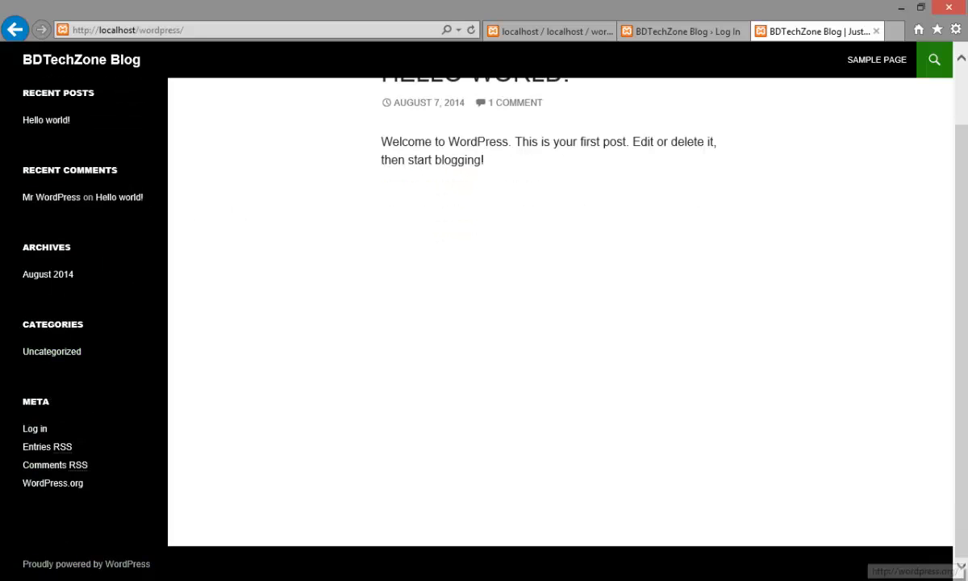
scroll(797, 428, up, 2)
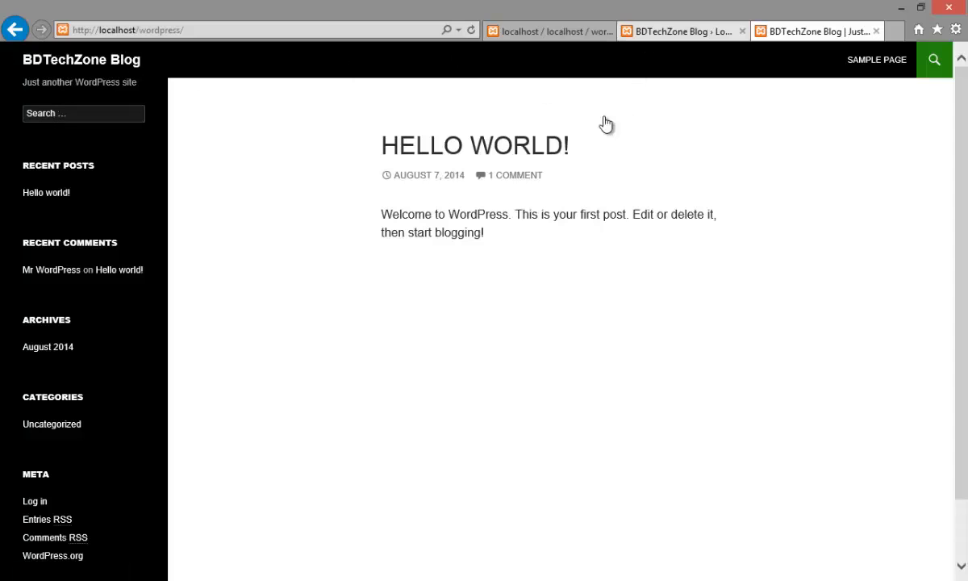
click(493, 147)
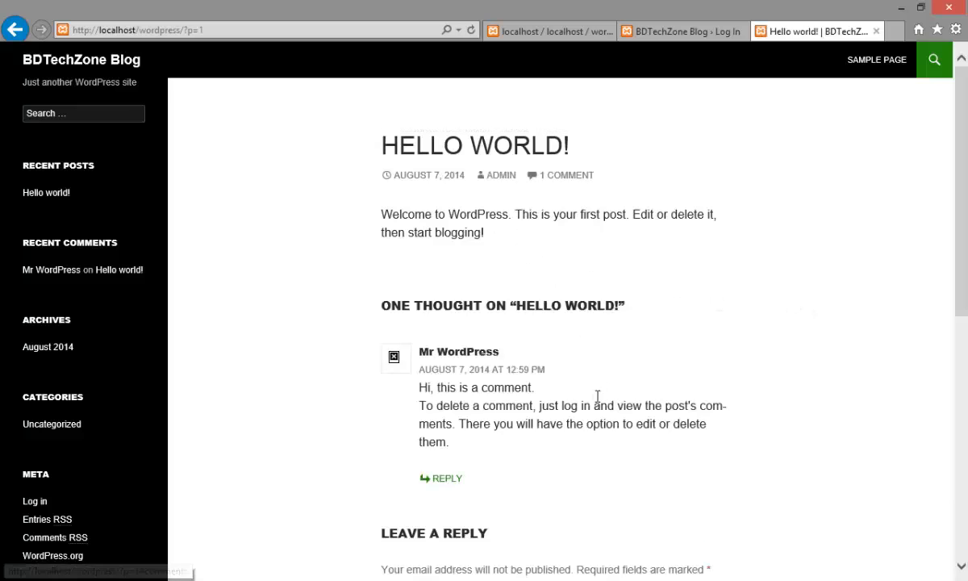
scroll(524, 322, down, 5)
scroll(501, 319, up, 6)
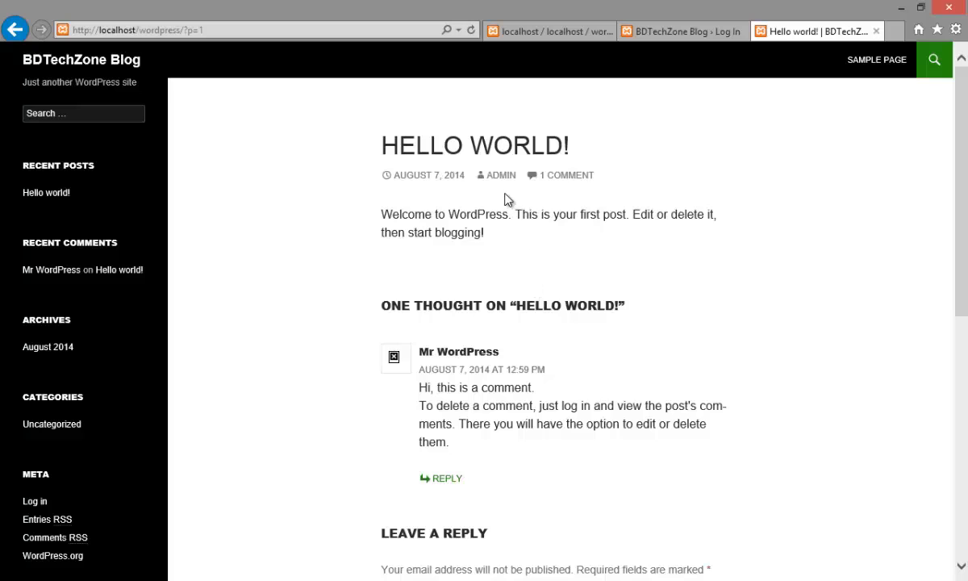
Step: Return to the login page, log in as admin with the account password and let the browser store the password
click(648, 33)
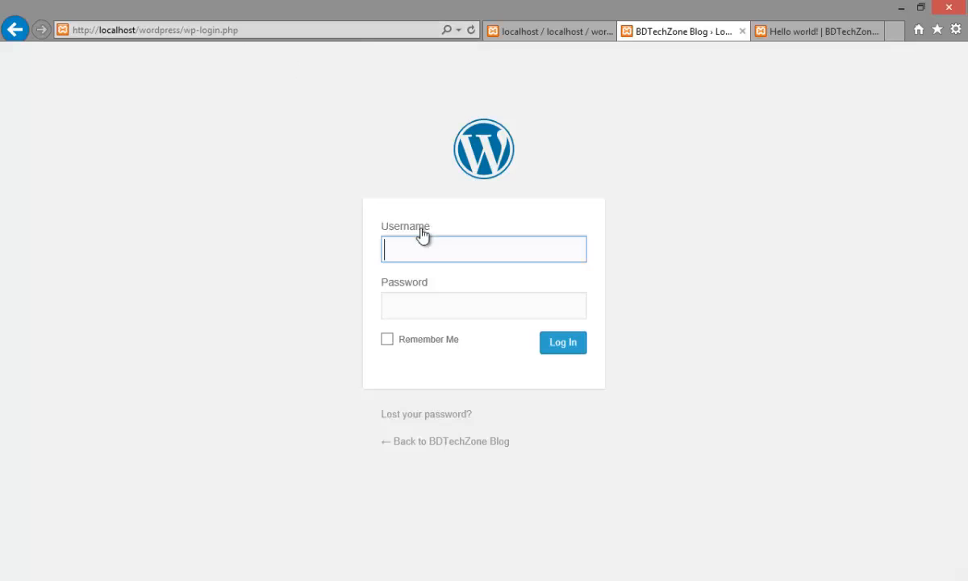
text(admin)
click(417, 300)
text(ad)
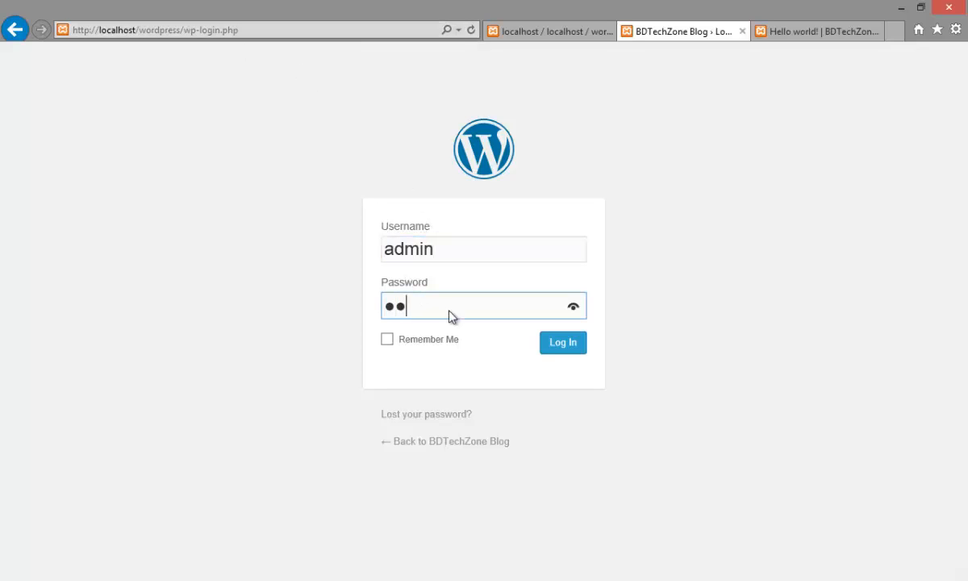
click(570, 342)
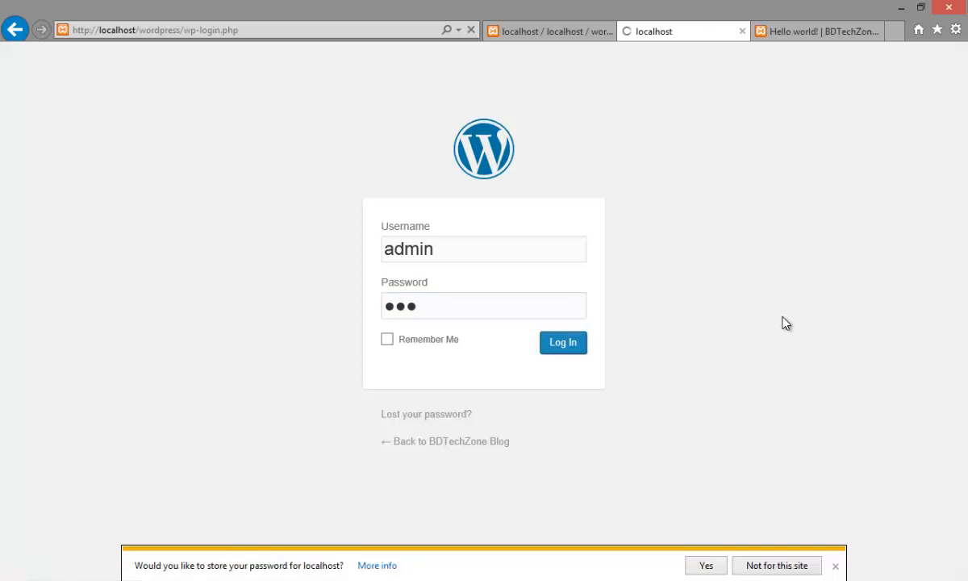
click(706, 565)
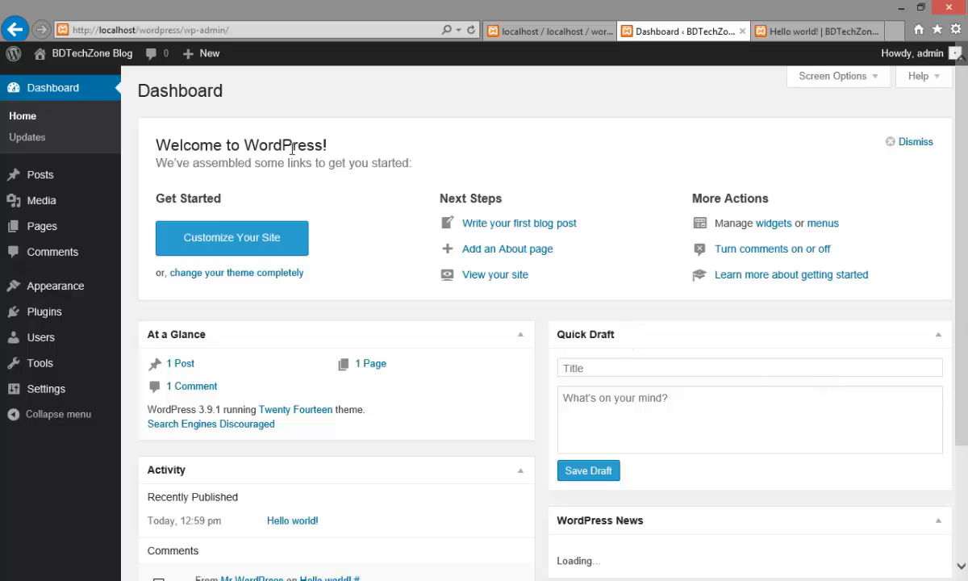
Step: Look over the WordPress dashboard and dismiss its Welcome to WordPress box
scroll(430, 159, down, 3)
scroll(430, 164, up, 3)
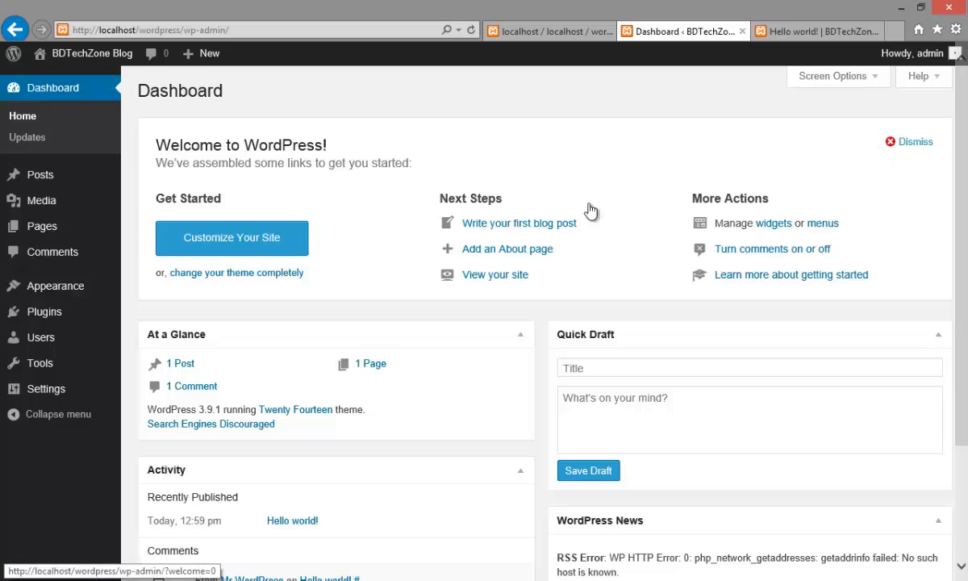
click(902, 146)
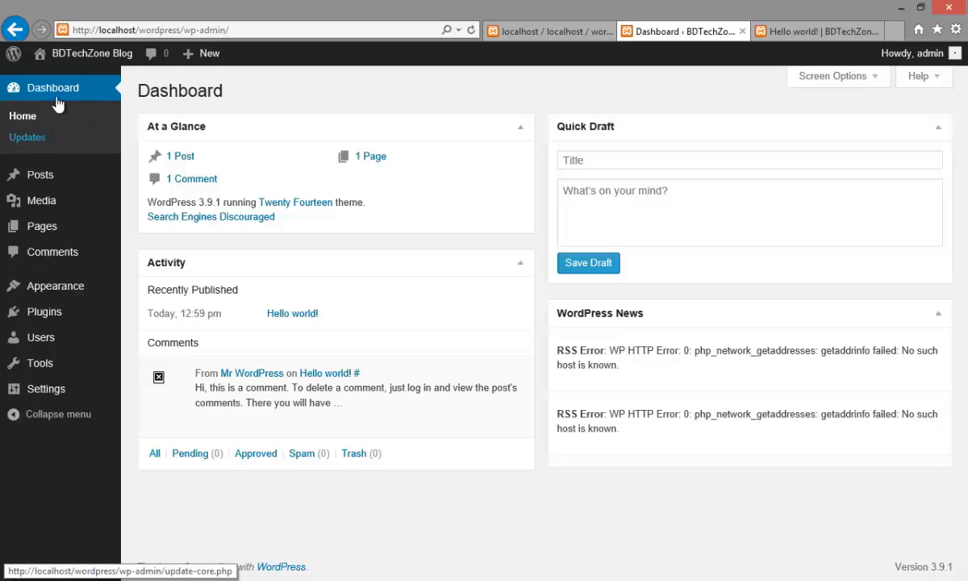
Step: Compare the Hello world! post page with the admin dashboard and its side menu, and return to the blog's home page
click(816, 31)
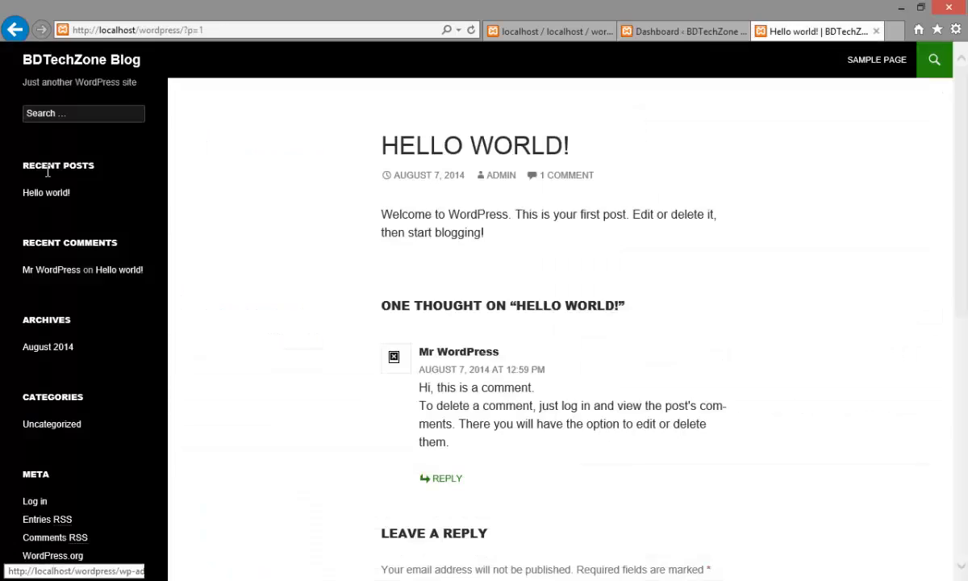
scroll(423, 145, down, 6)
scroll(473, 248, up, 6)
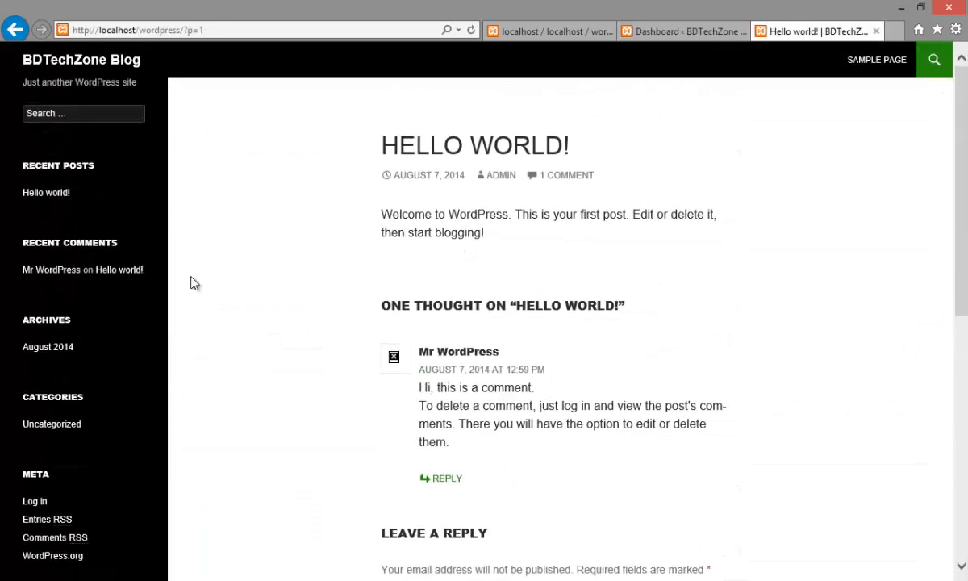
click(653, 32)
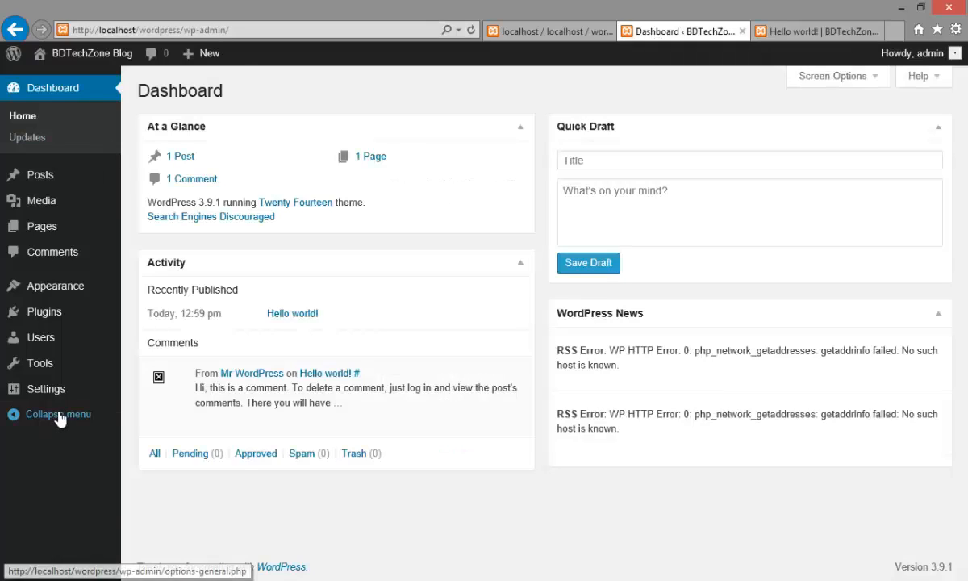
mouse_move(59, 395)
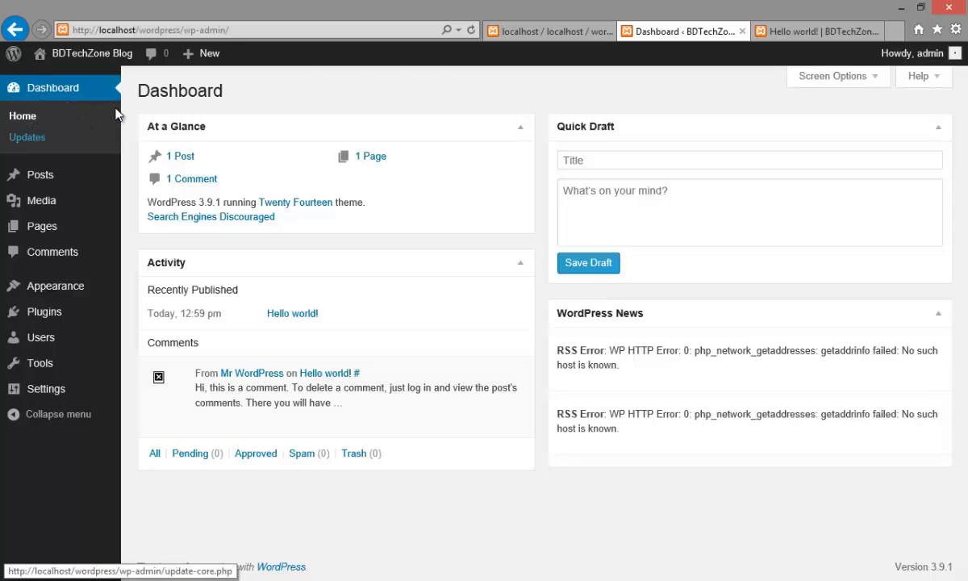
click(786, 32)
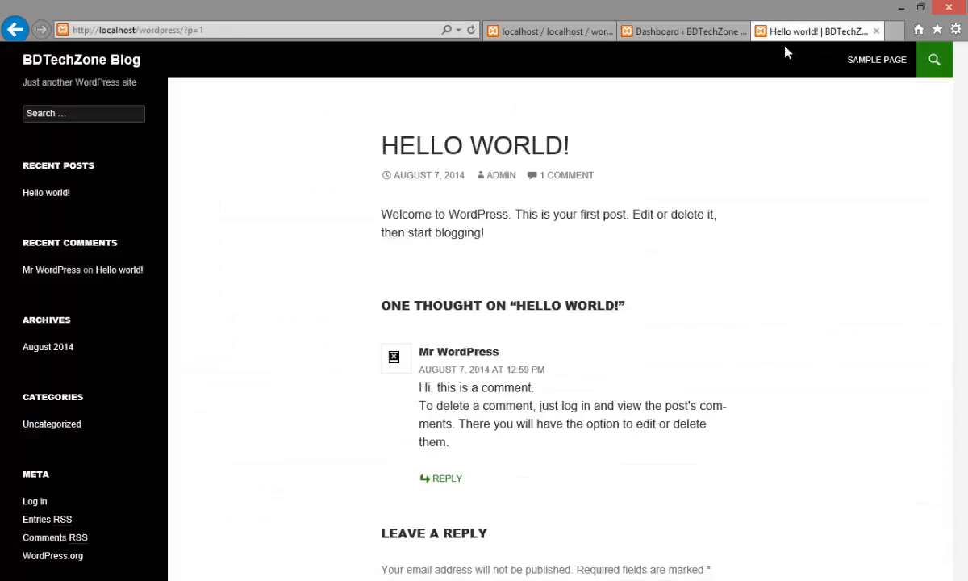
scroll(335, 259, down, 2)
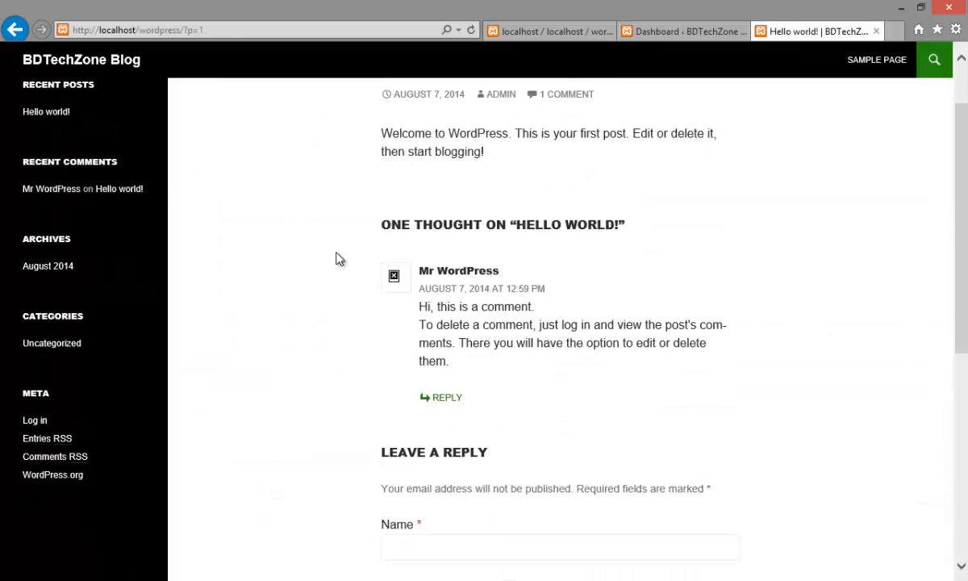
scroll(151, 147, up, 2)
click(97, 64)
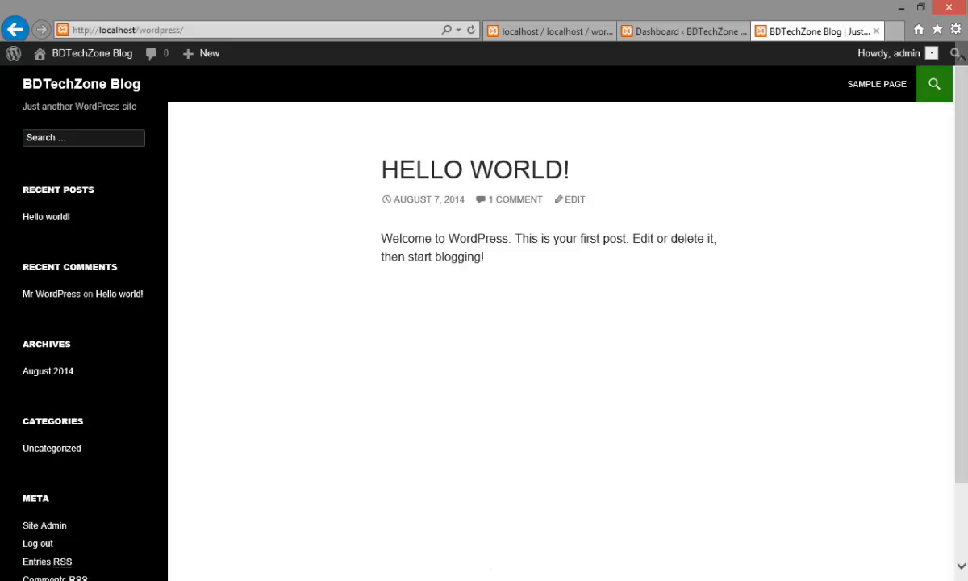
Step: Bring up the XAMPP Control Panel to check the Apache and MySql modules, and minimize it
click(516, 579)
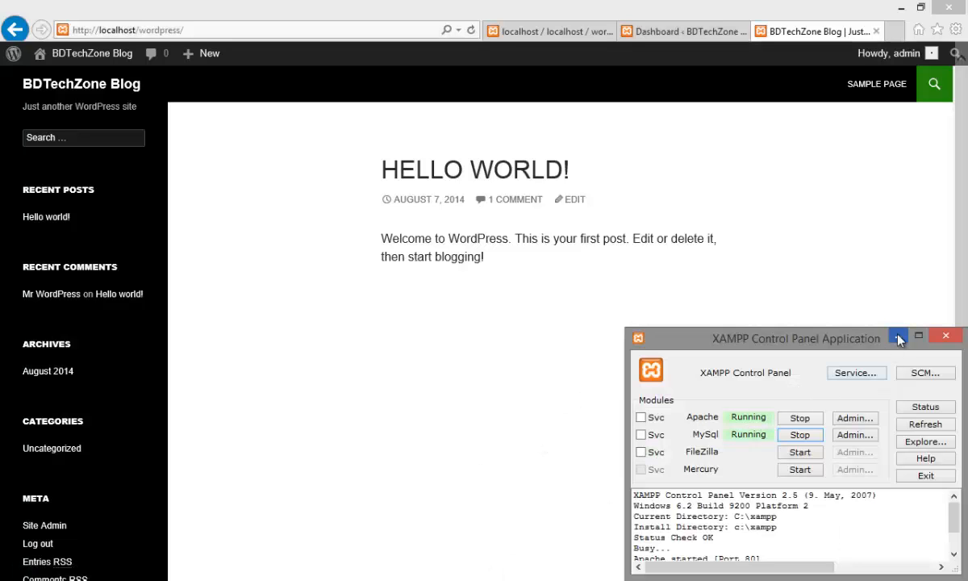
click(899, 337)
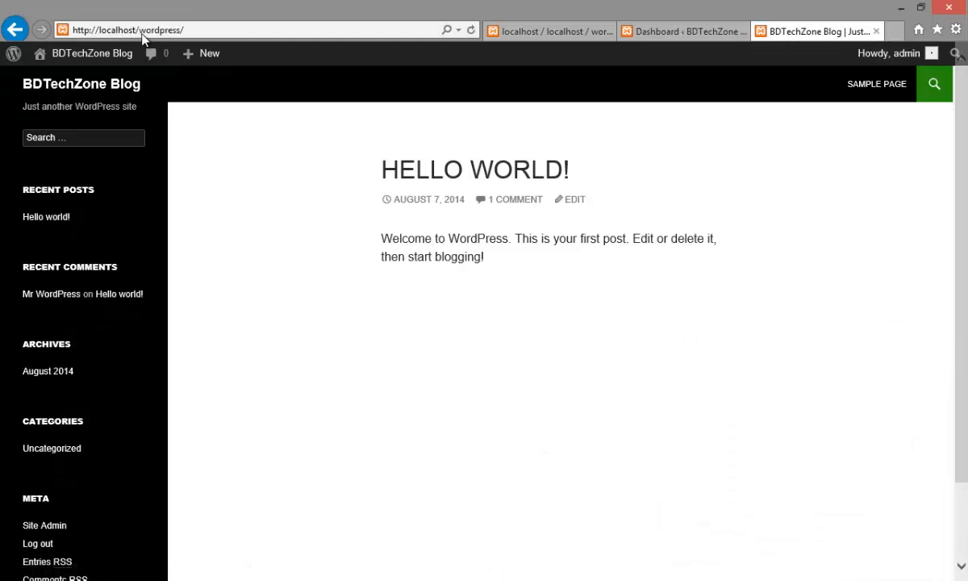